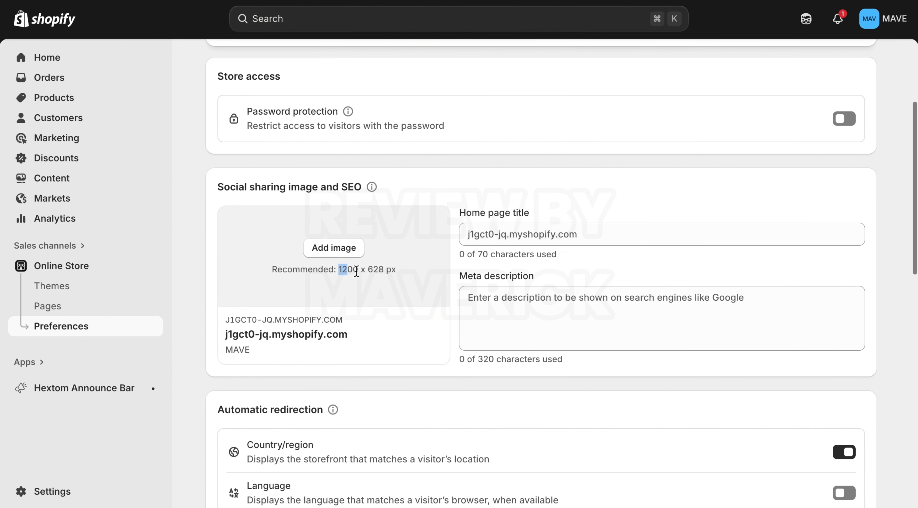
Step: Switch to Canva and create a new custom-size design 1200 px wide and 628 px high
left_click_drag(355, 271, 402, 277)
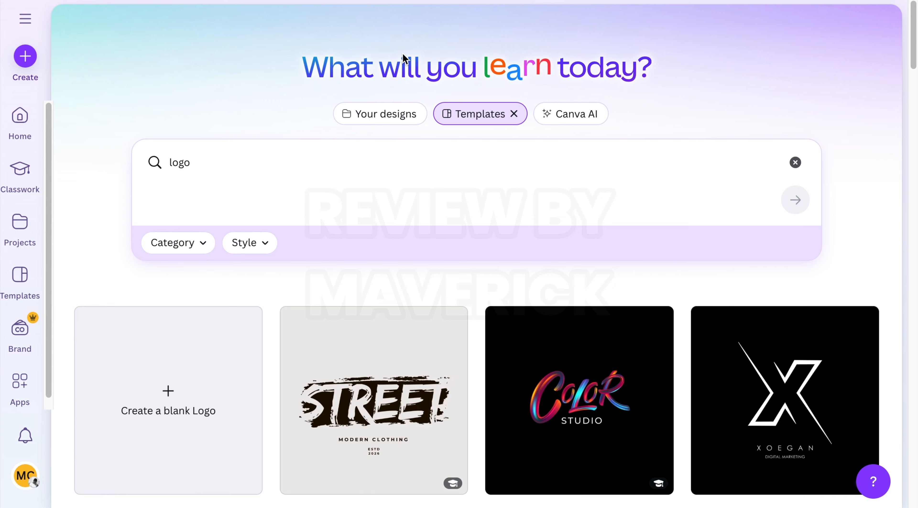
left_click(25, 56)
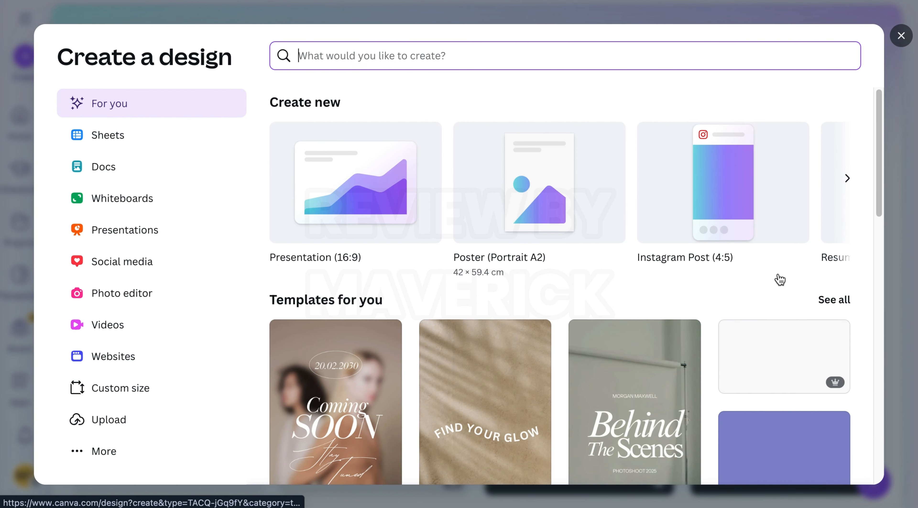
left_click(118, 392)
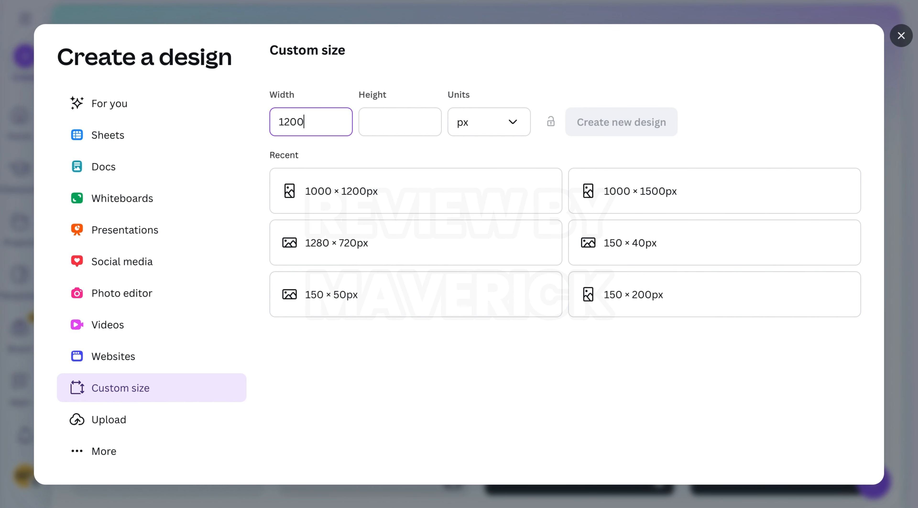
left_click(373, 122)
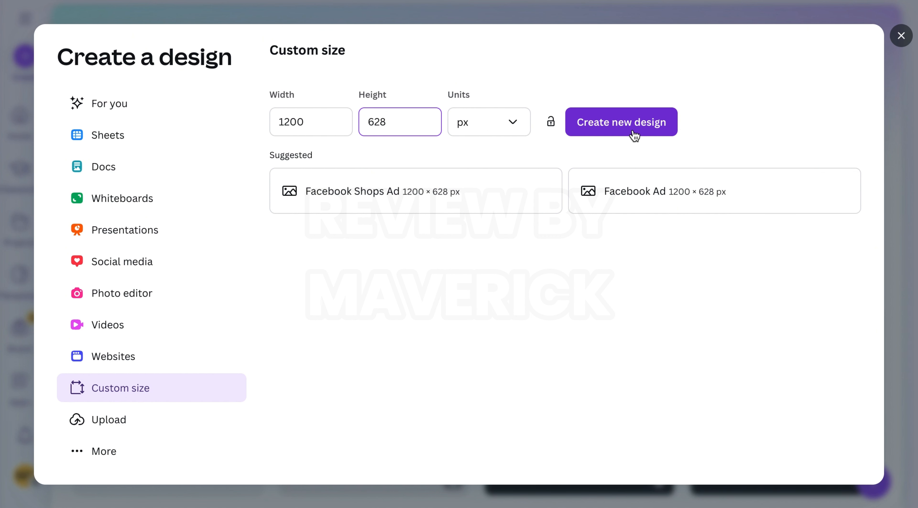
left_click(634, 135)
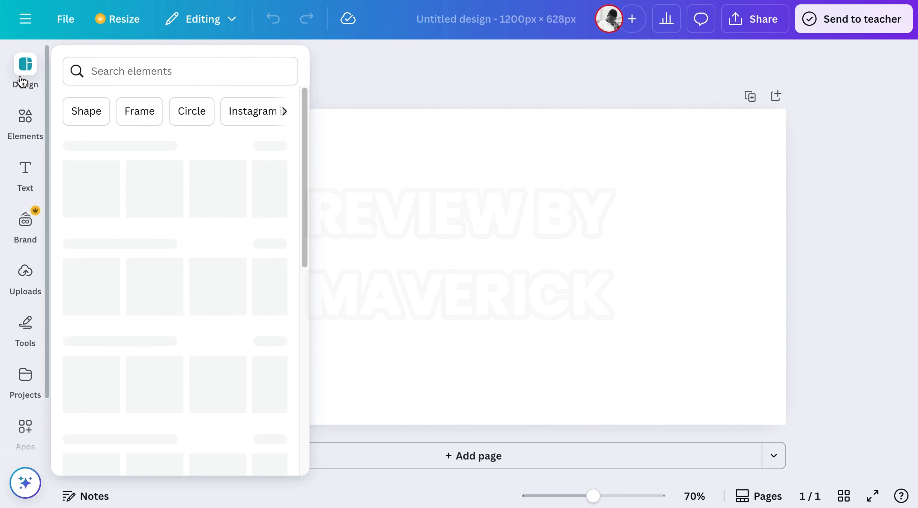
left_click(22, 81)
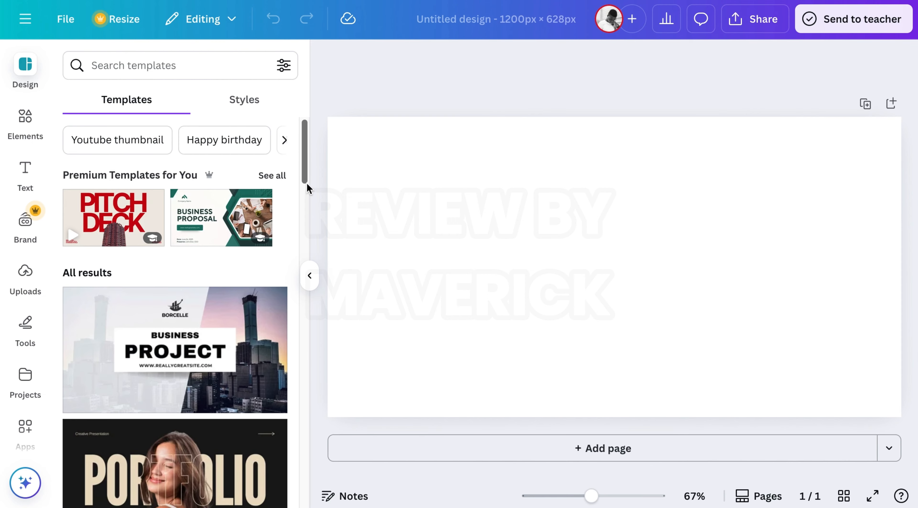
left_click_drag(308, 188, 308, 378)
left_click(496, 275)
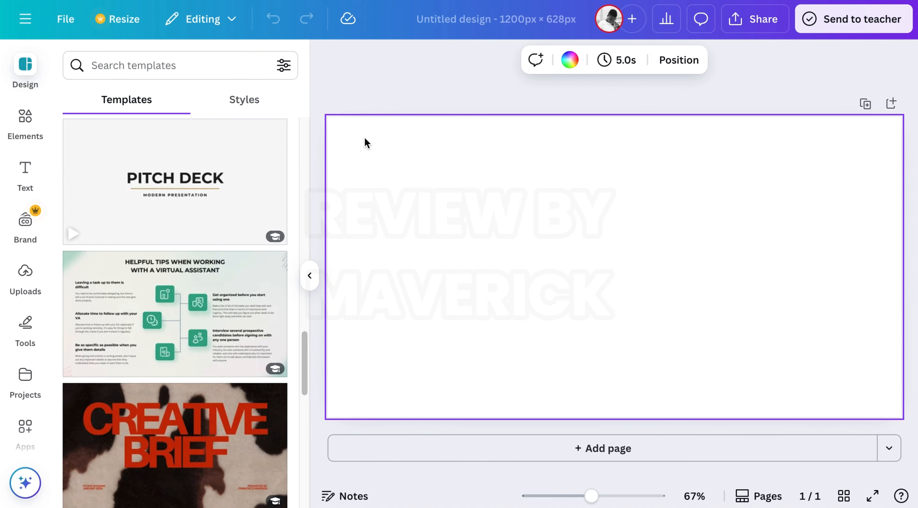
Step: Search the elements for "fashion design" and browse all the matching photos
left_click(28, 127)
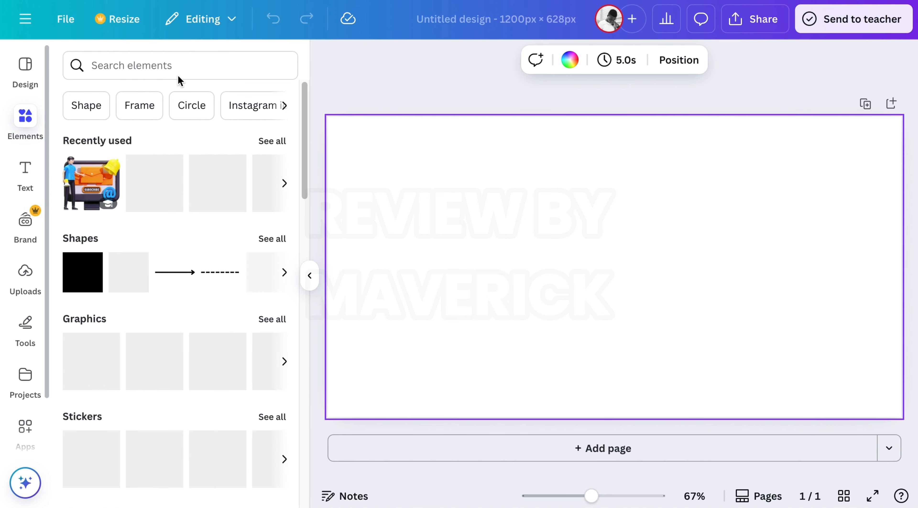
left_click(183, 66)
type("fasho")
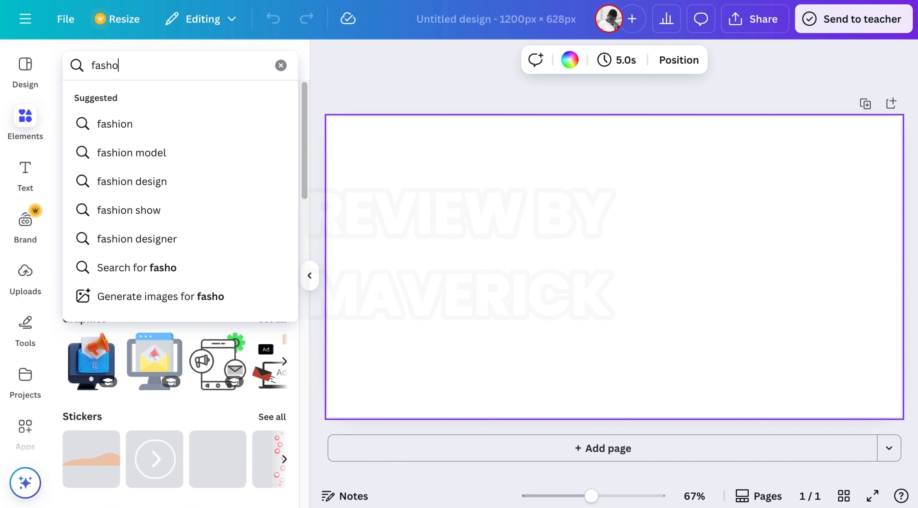
type("hio")
key("BackSpace")
type("ion")
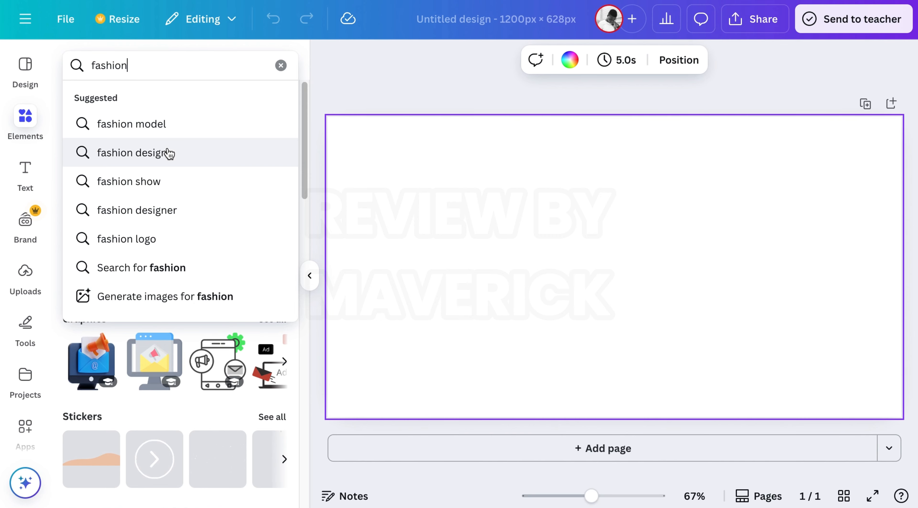
left_click(166, 164)
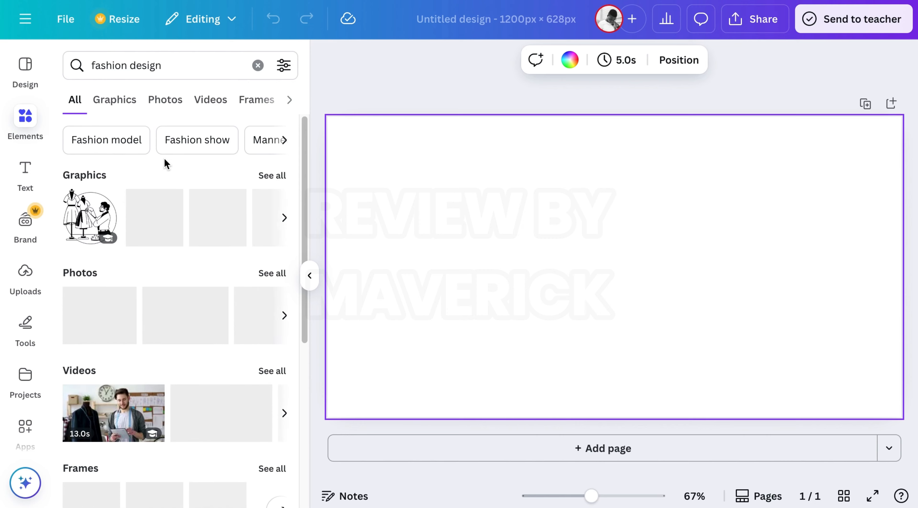
left_click(272, 273)
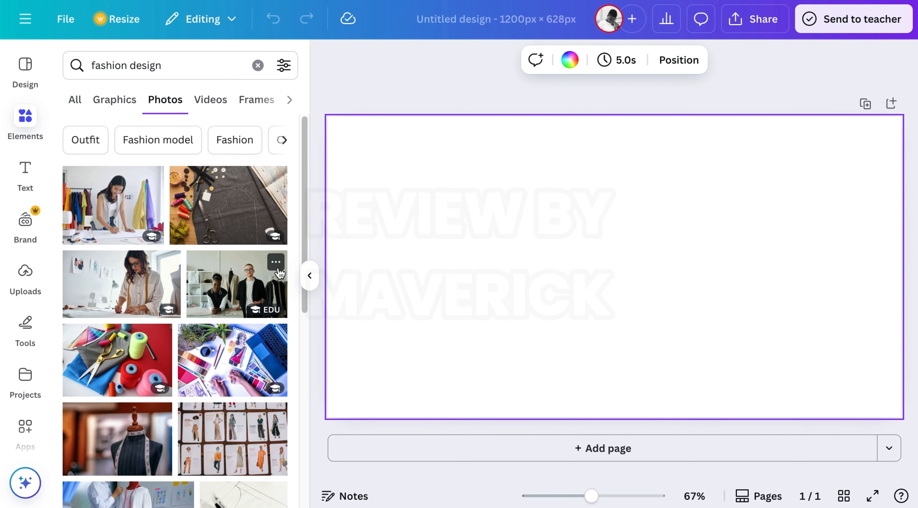
scroll(301, 264, "down", 1)
left_click_drag(301, 263, 297, 389)
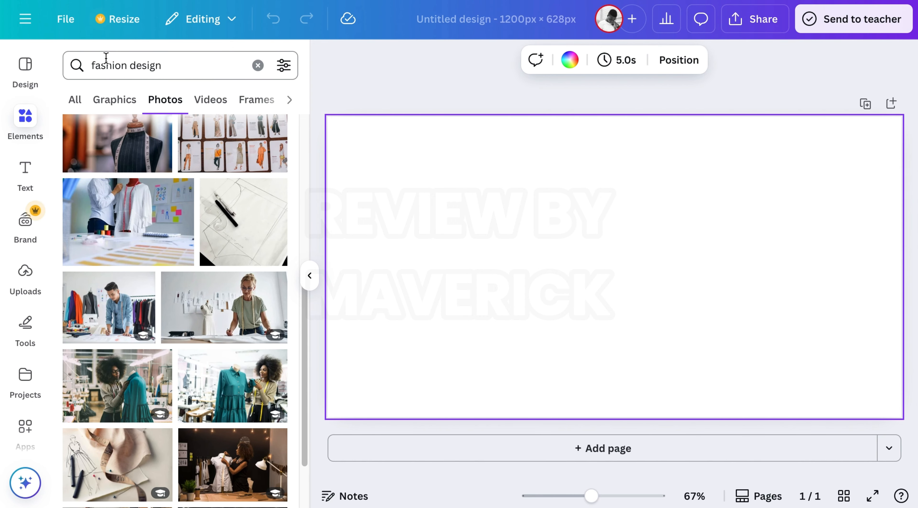
Step: Search the photos for "women fashion design" and add the picture of three women in coloured sunglasses to the page
left_click(94, 65)
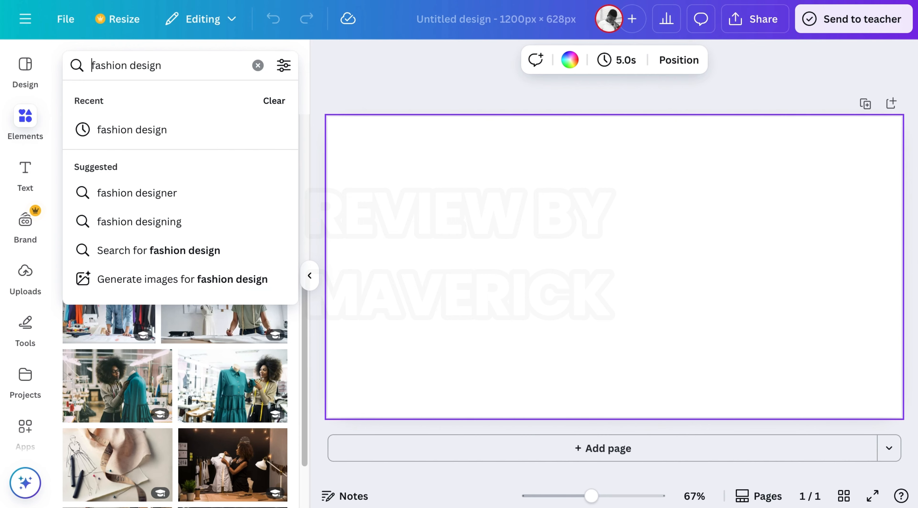
type("women")
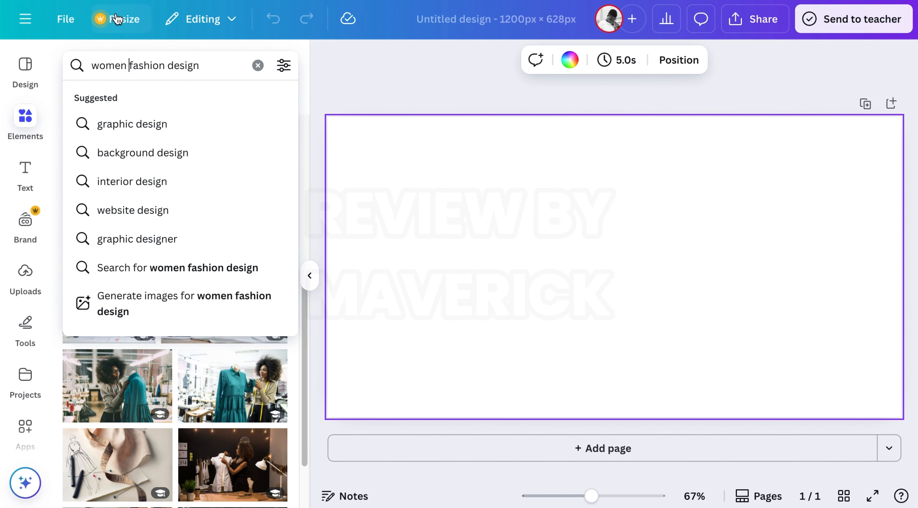
key("Return")
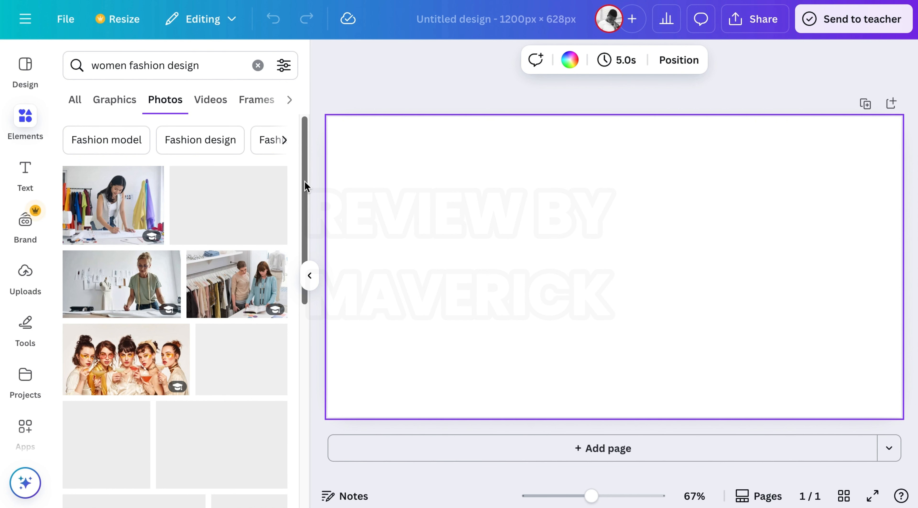
left_click_drag(304, 186, 307, 388)
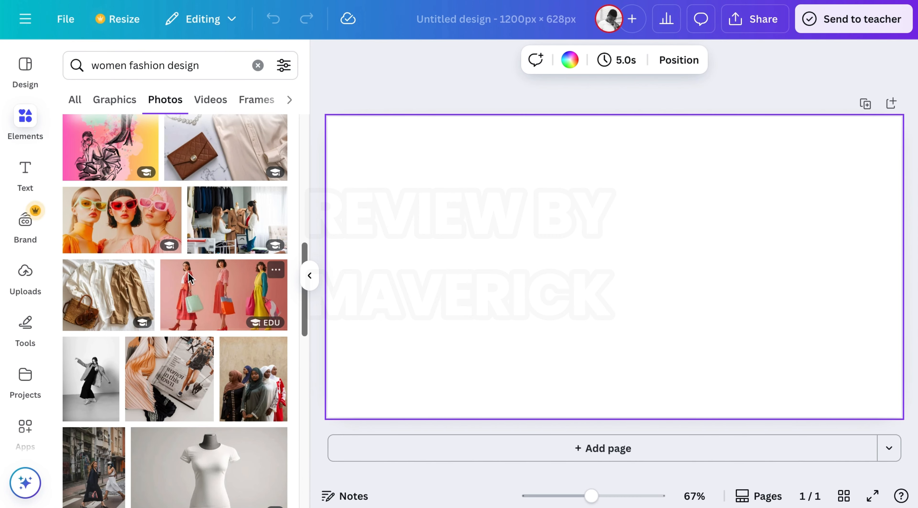
left_click_drag(306, 312, 309, 366)
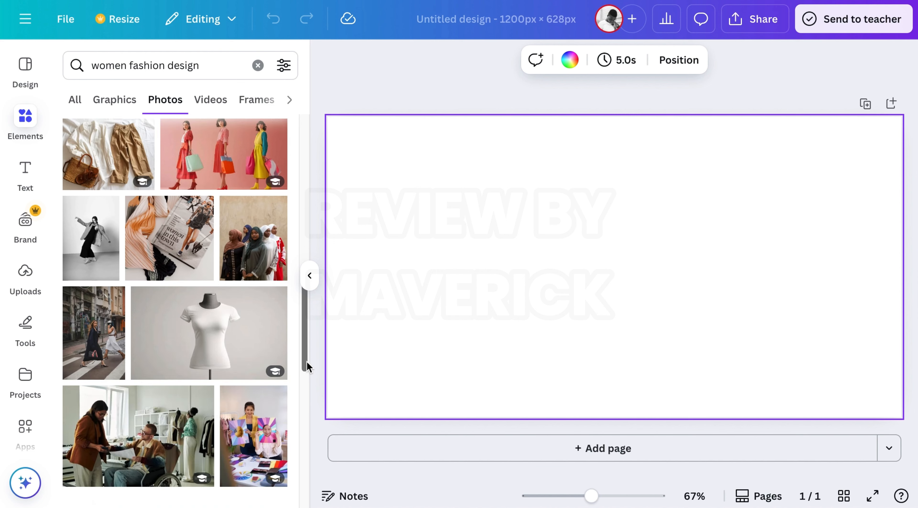
scroll(306, 379, "down", 3)
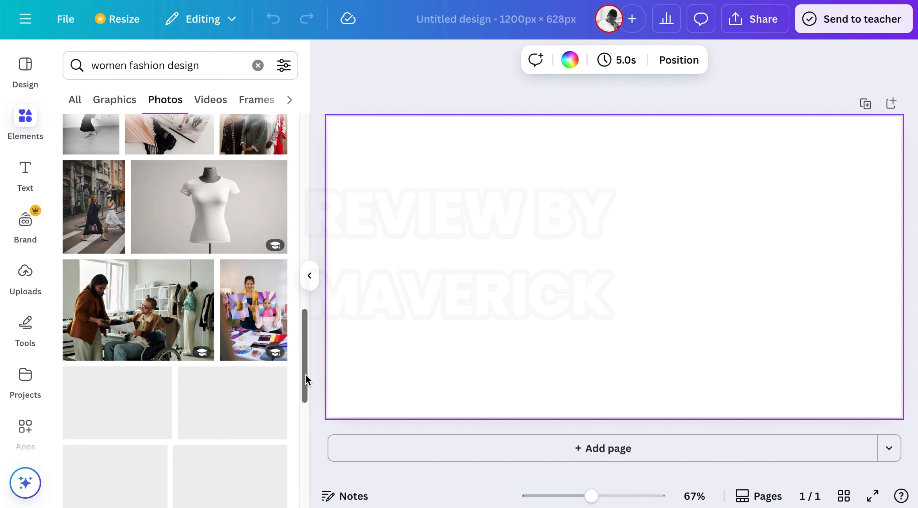
left_click_drag(306, 380, 303, 275)
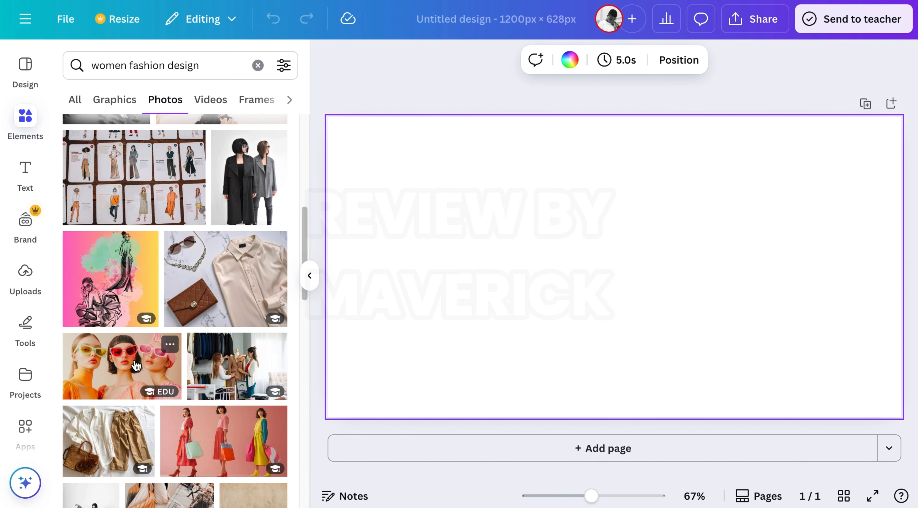
left_click(140, 368)
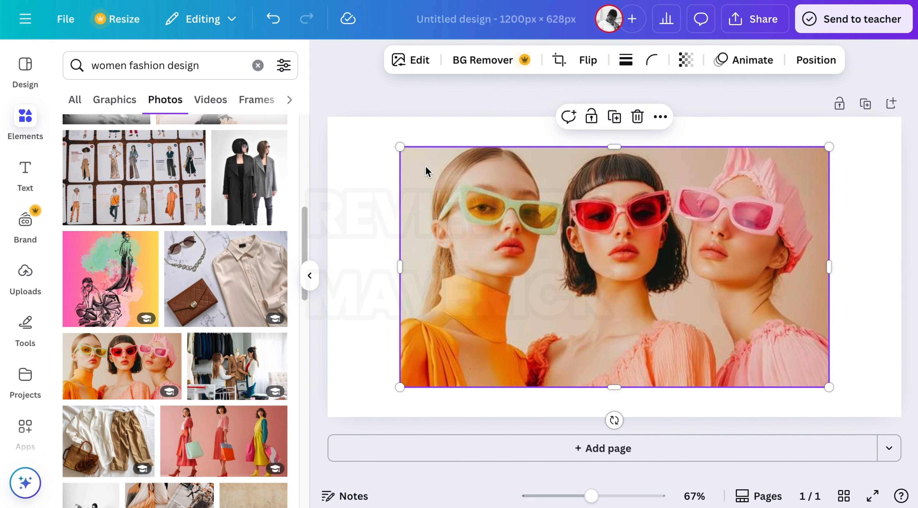
Step: Align the photo with the page's upper-left corner and enlarge it to cover the whole page
left_click_drag(422, 166, 350, 138)
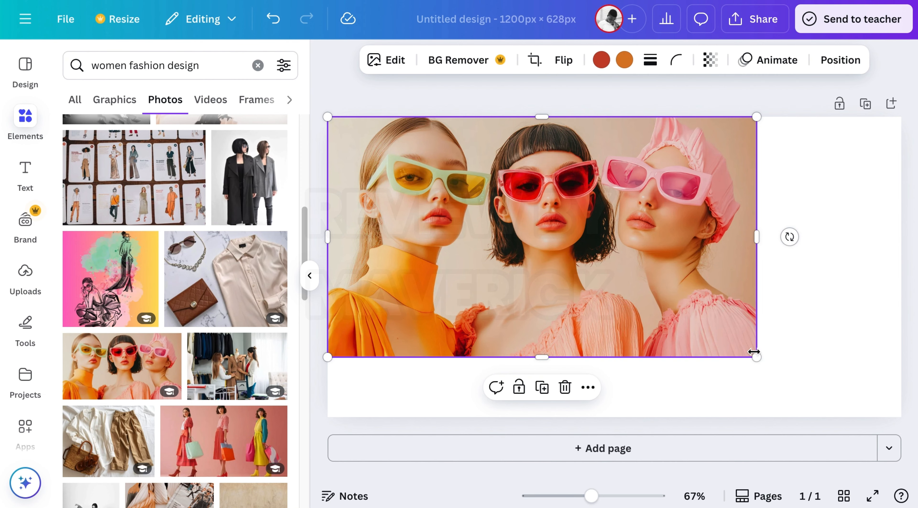
left_click_drag(755, 356, 875, 404)
left_click_drag(871, 269, 898, 283)
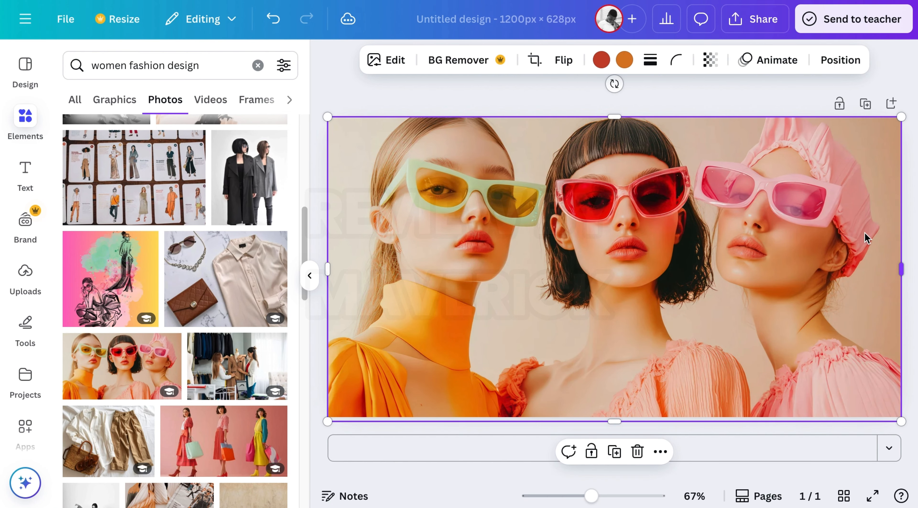
Step: Set the background photo's transparency to 34
left_click(711, 65)
left_click(675, 119)
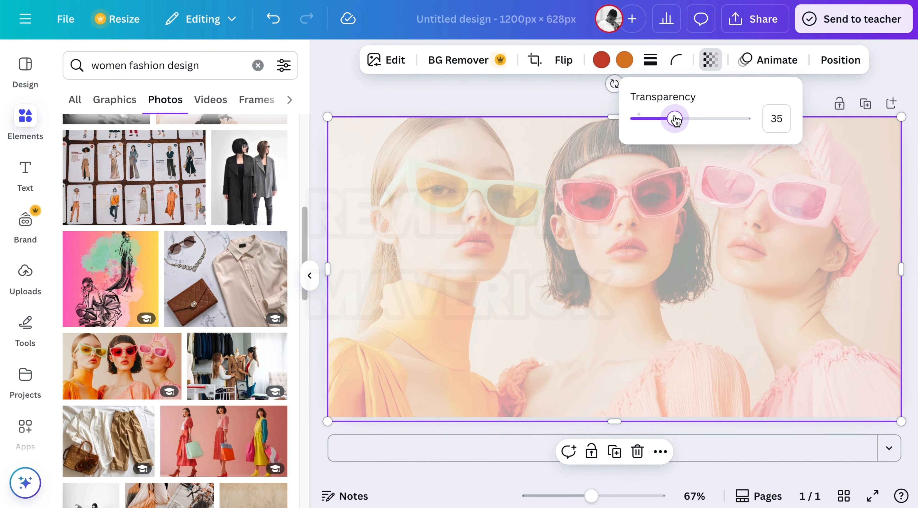
left_click(688, 123)
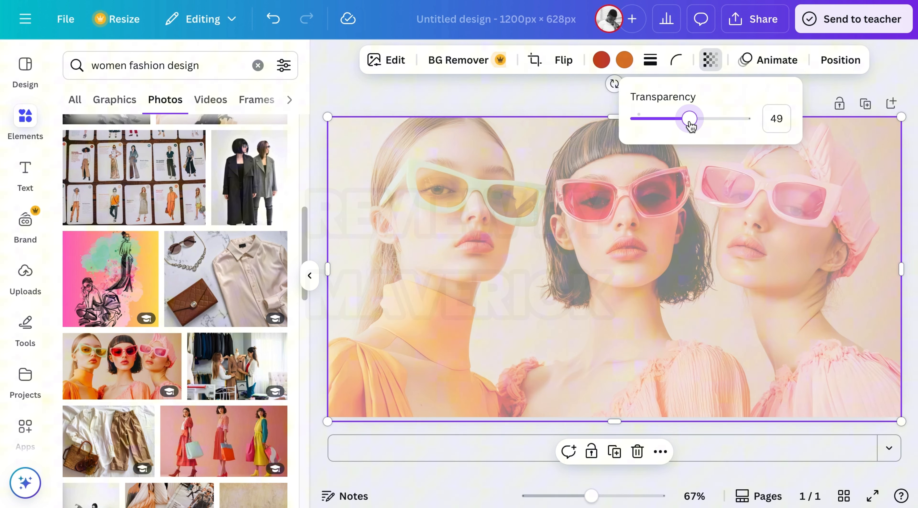
left_click(674, 123)
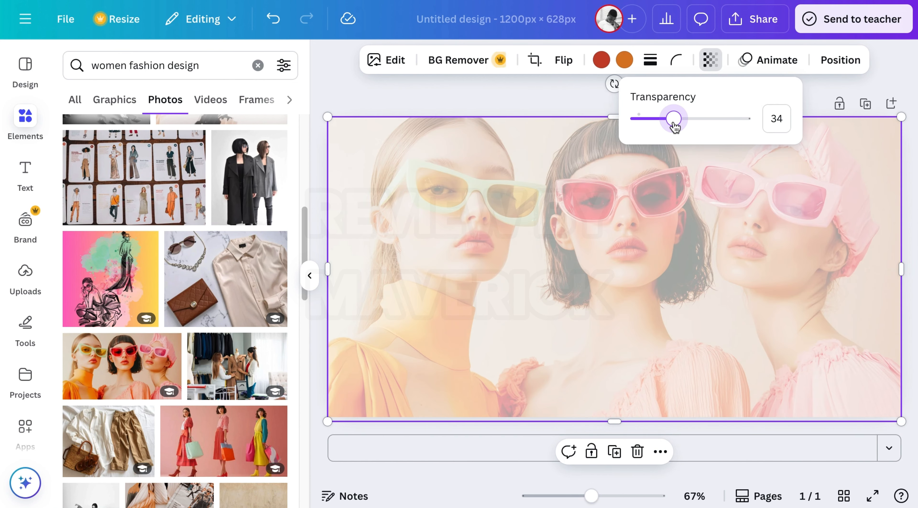
left_click(594, 104)
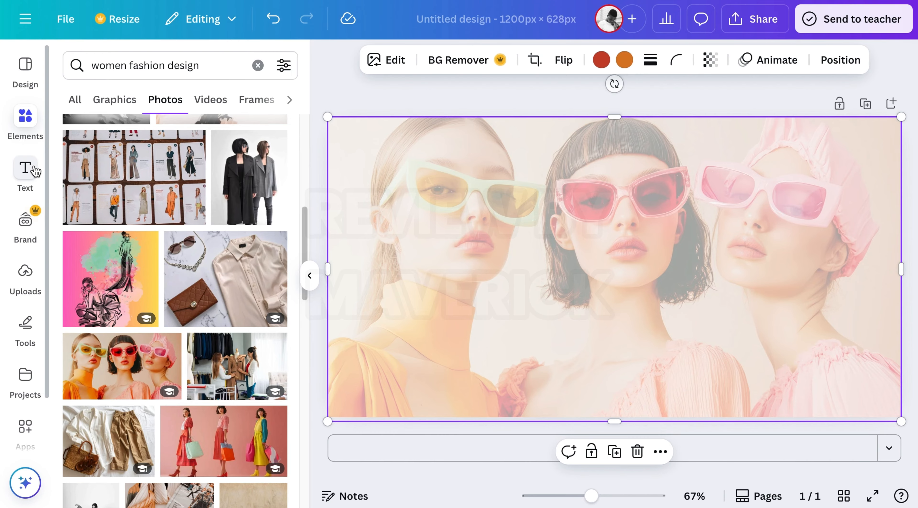
Step: Add the "team SYNC" font combination to the page and ungroup its two text lines
left_click(33, 169)
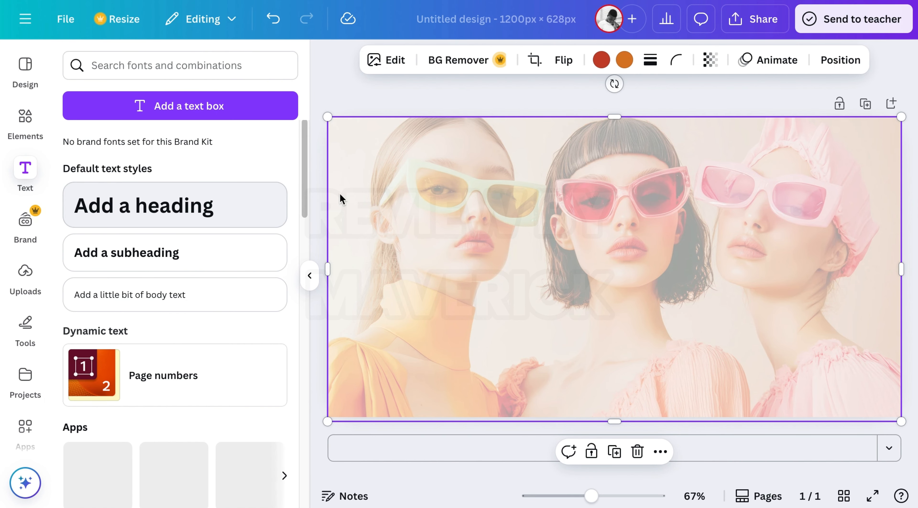
left_click_drag(304, 196, 307, 424)
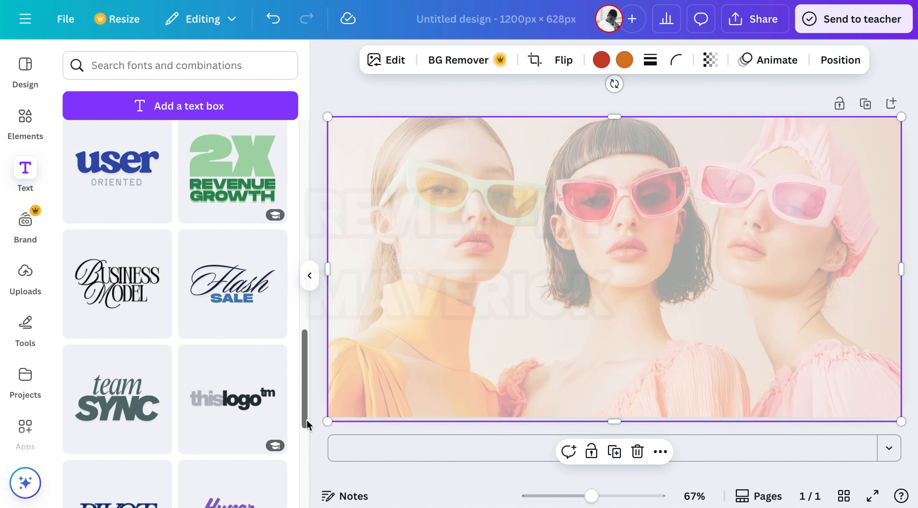
left_click(137, 397)
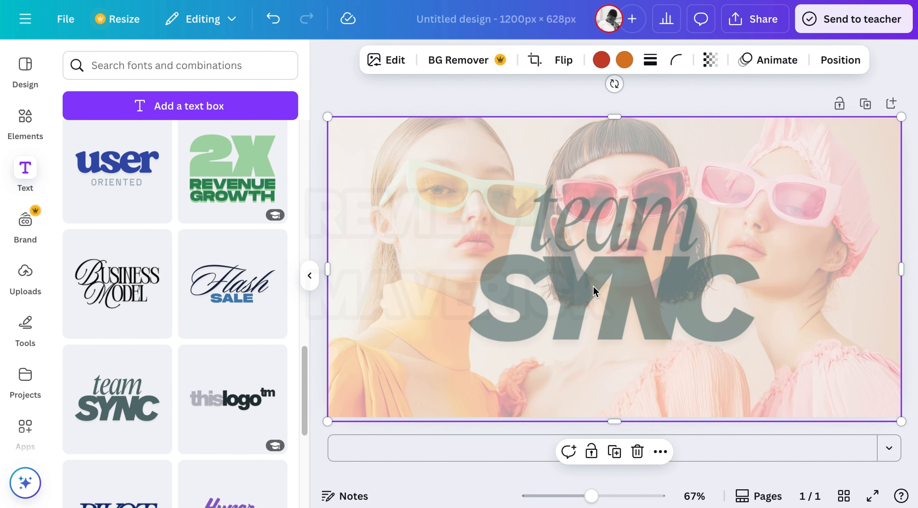
left_click(611, 280)
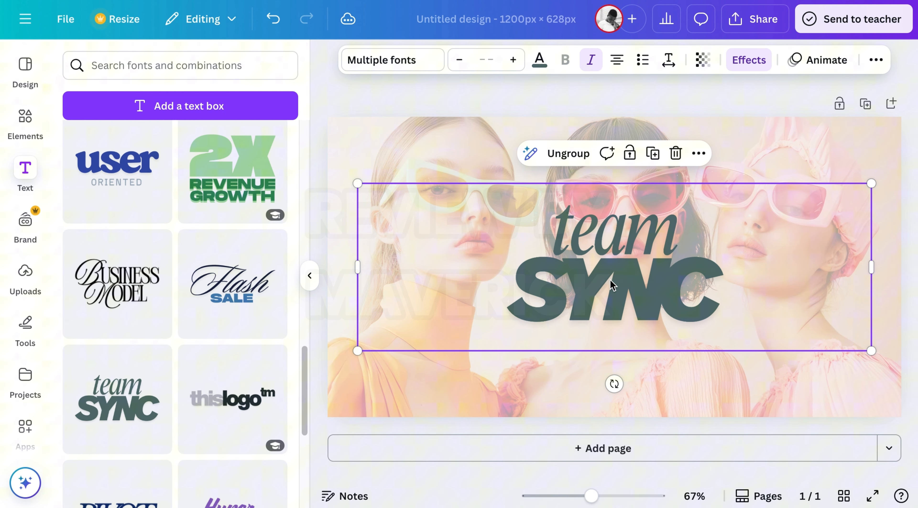
left_click(633, 235)
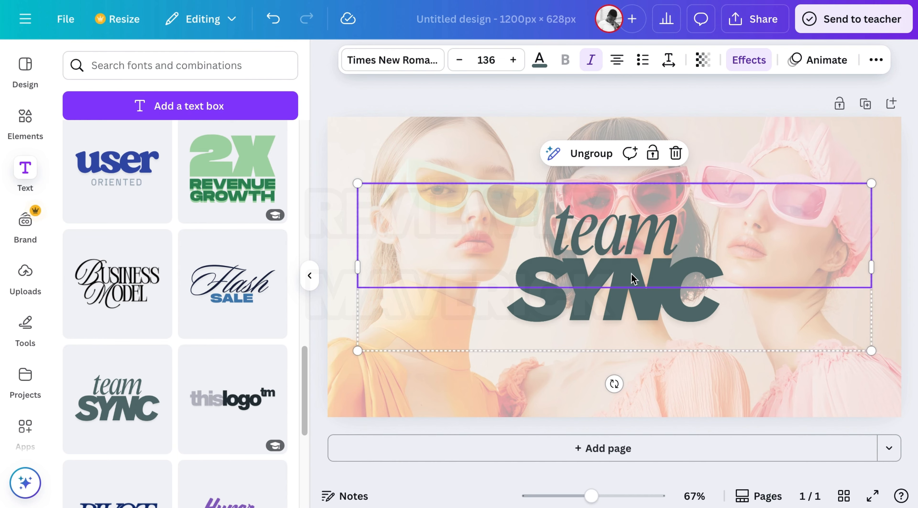
left_click(629, 292)
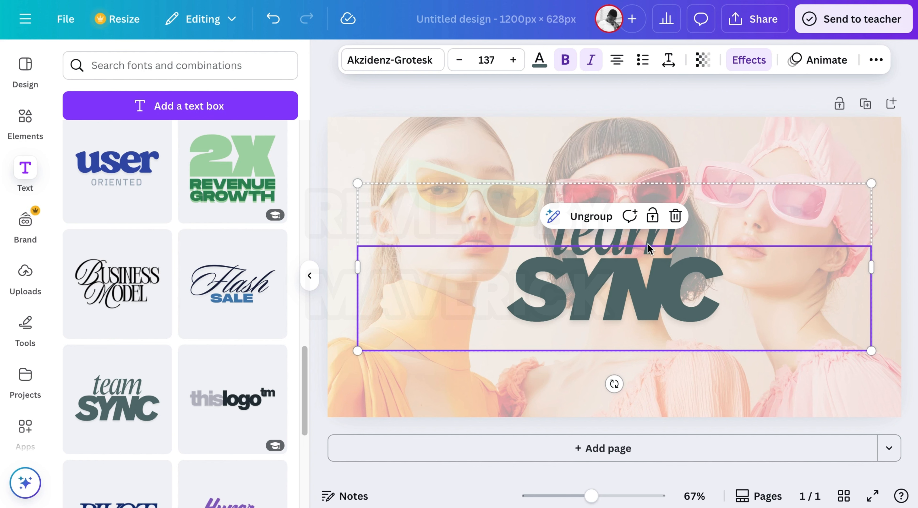
left_click(592, 216)
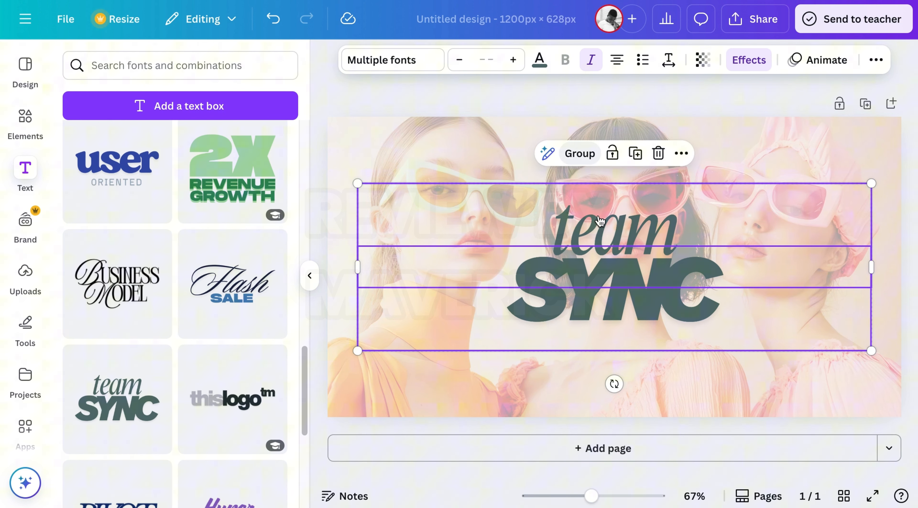
Step: Replace the "team" text line with the tagline "EFFORTLESS MODERN FASHION"
left_click(626, 221)
double_click(672, 235)
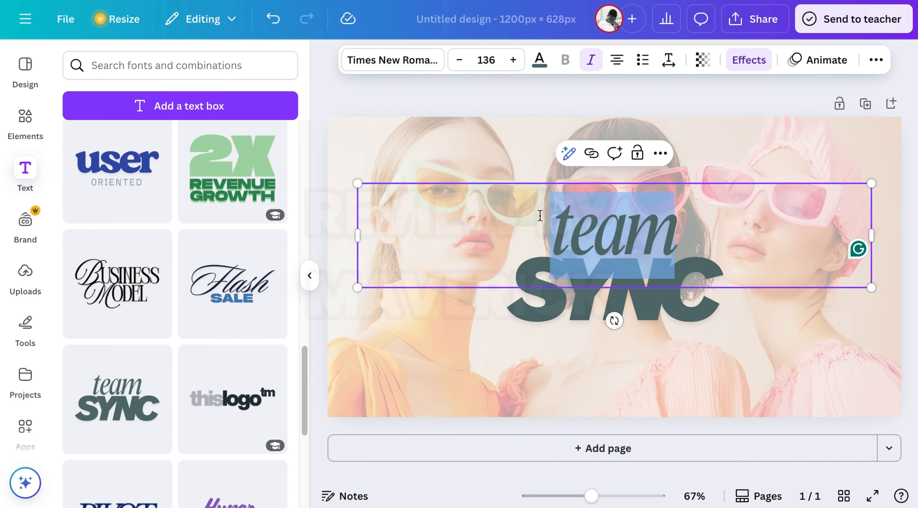
type("E")
type("FF")
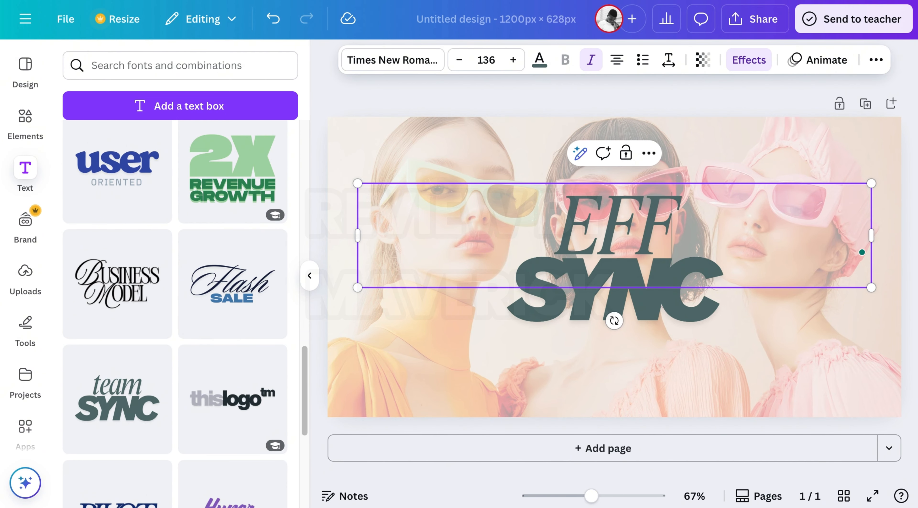
type("OR")
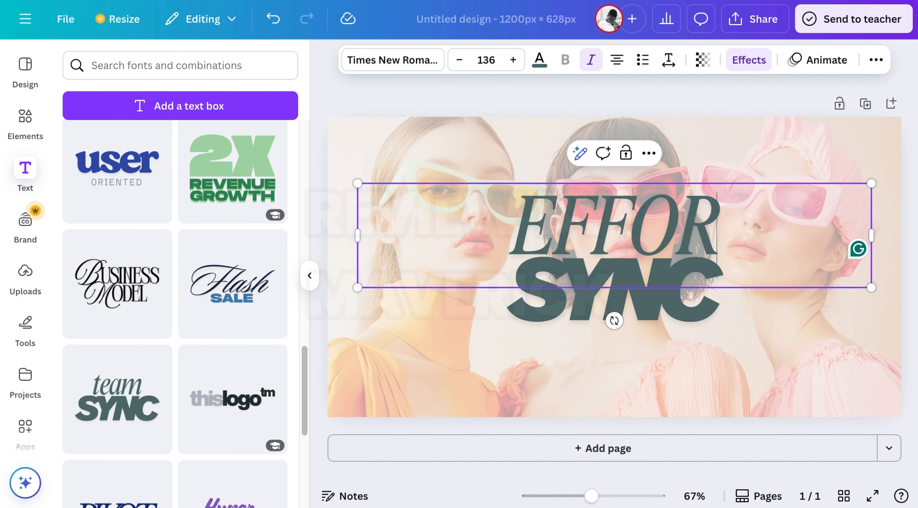
type("TLESS ,")
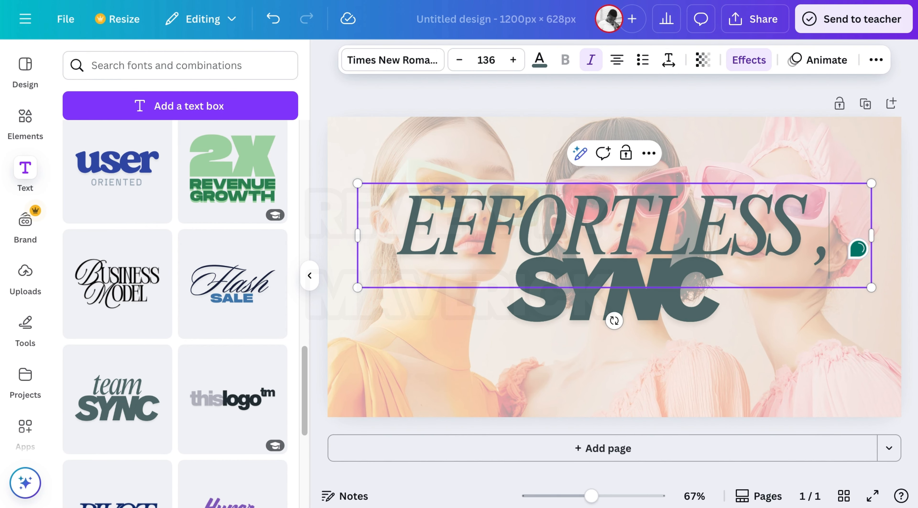
key("BackSpace")
key("Return")
type("MODERN")
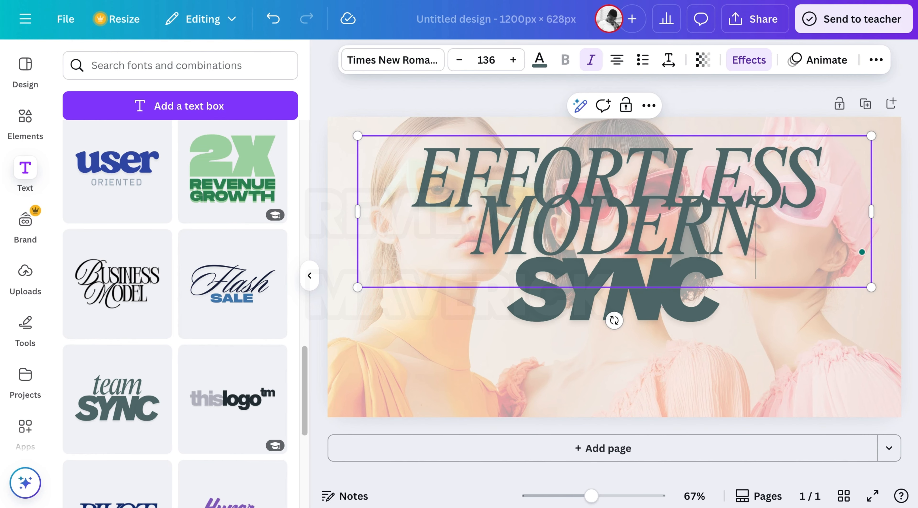
type(" FASHION")
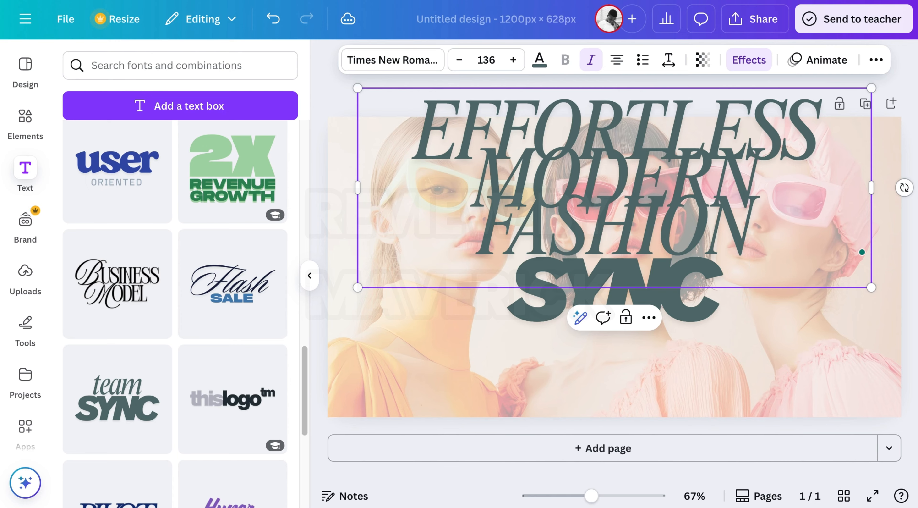
Step: Set the font size of the "EFFORTLESS MODERN FASHION" tagline to 32
left_click(460, 60)
left_click(459, 60)
left_click(498, 59)
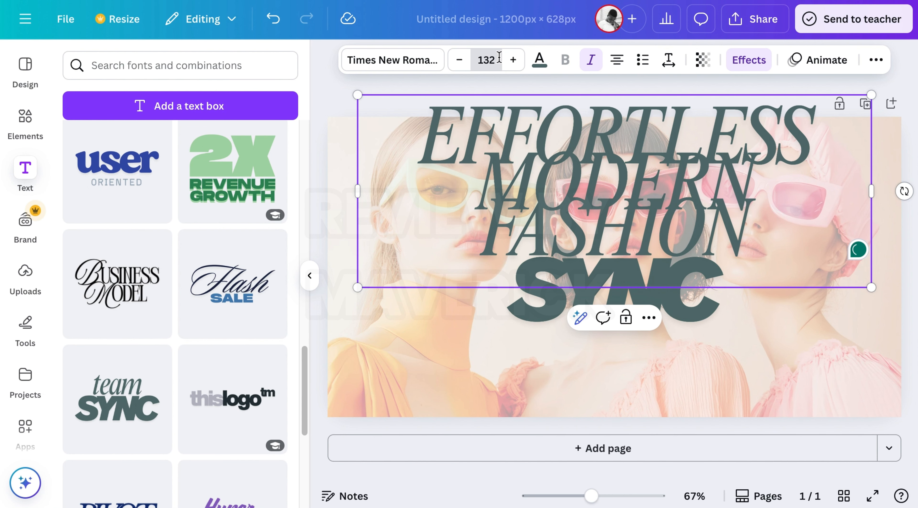
left_click(471, 240)
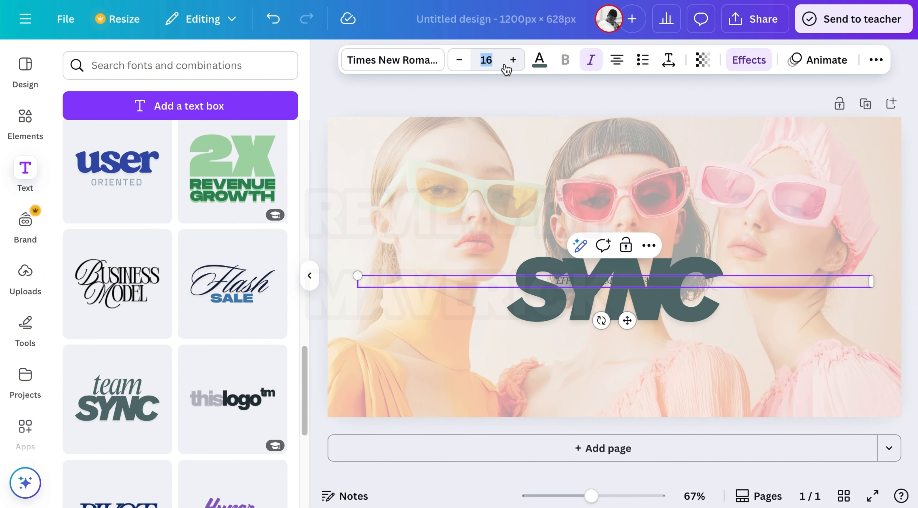
left_click(487, 60)
left_click_drag(519, 180, 520, 248)
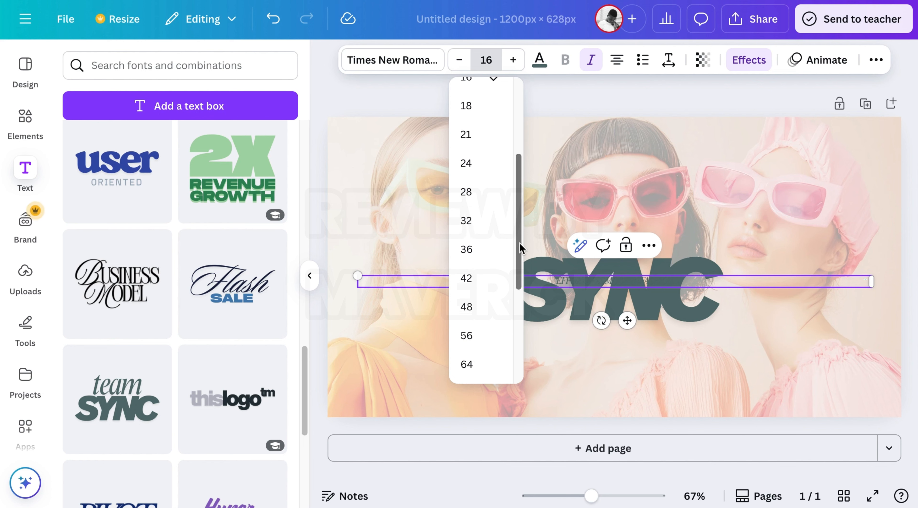
left_click(491, 230)
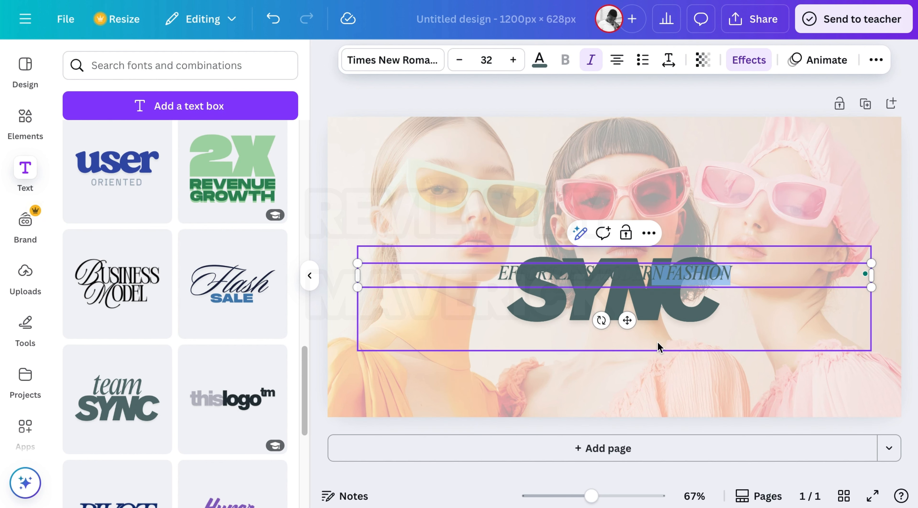
left_click(707, 367)
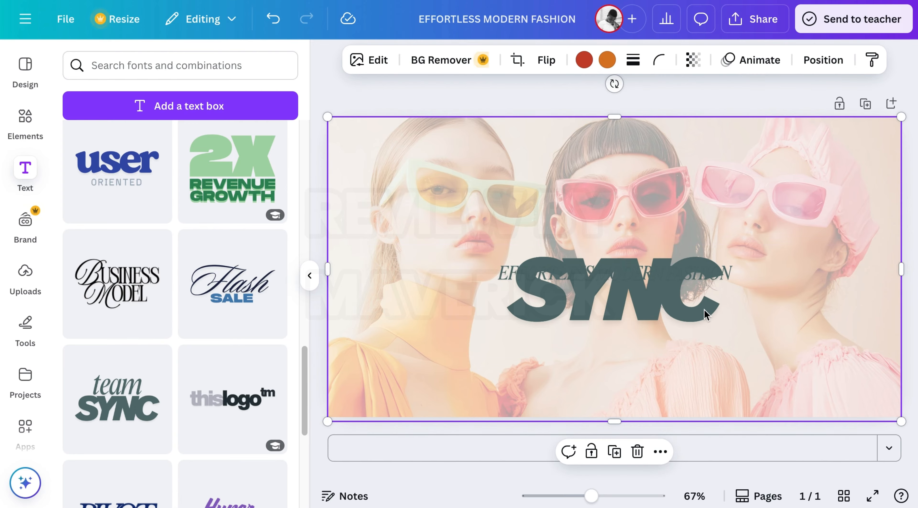
Step: Replace the "SYNC" text with "MAVE" and arrange it directly above the tagline around the page's middle
left_click(692, 246)
double_click(680, 235)
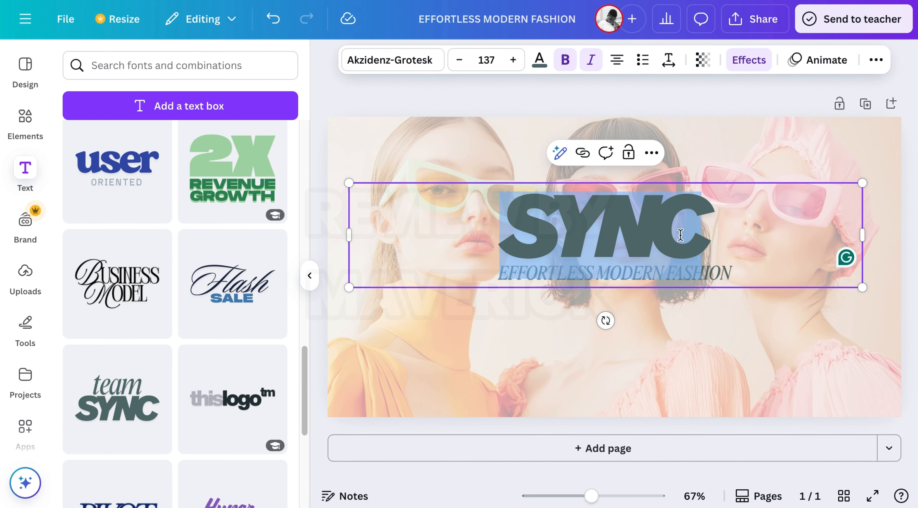
type("MAVE")
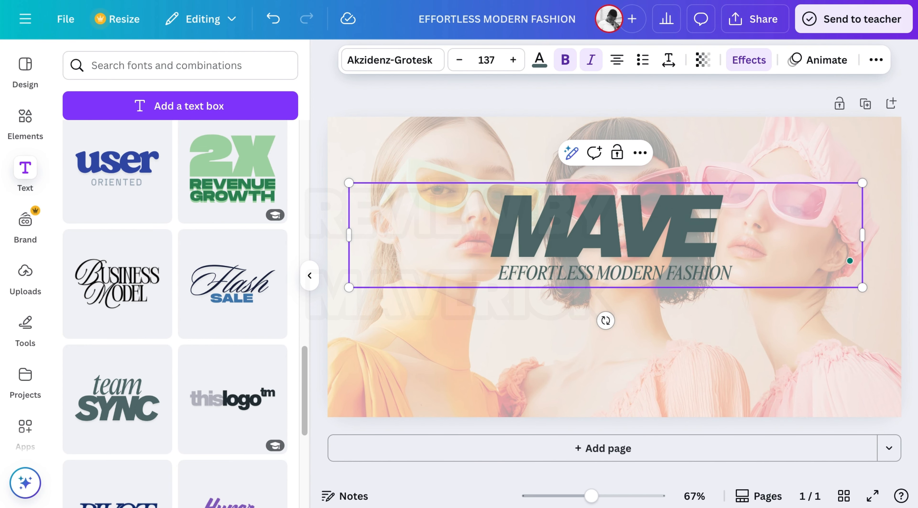
left_click(698, 152)
left_click(701, 100)
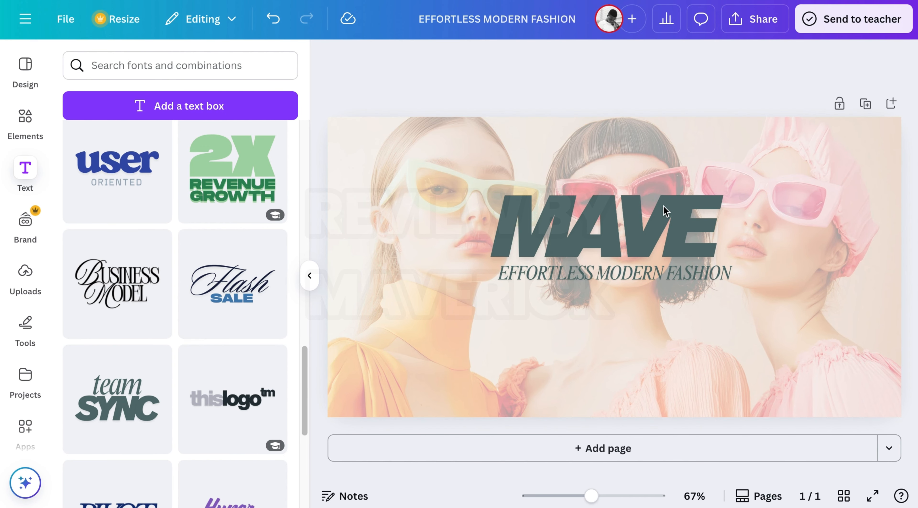
left_click_drag(640, 290, 640, 308)
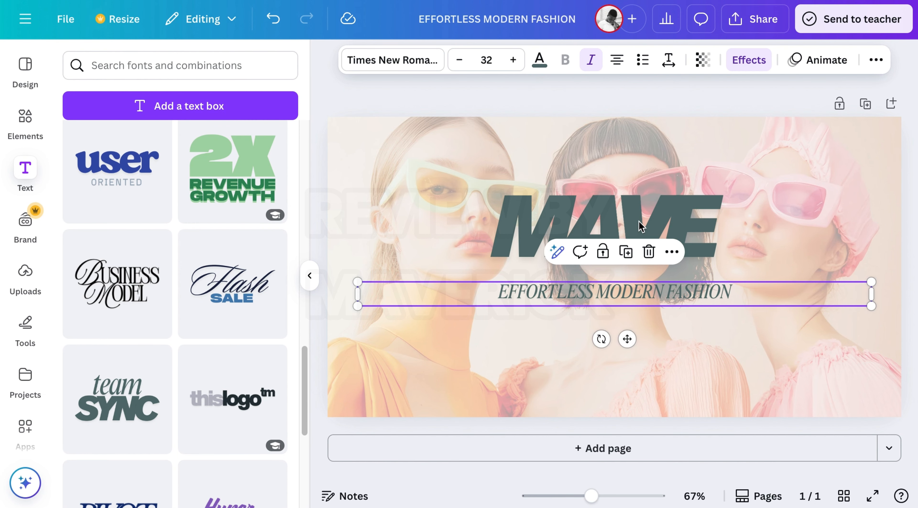
left_click_drag(639, 226, 640, 244)
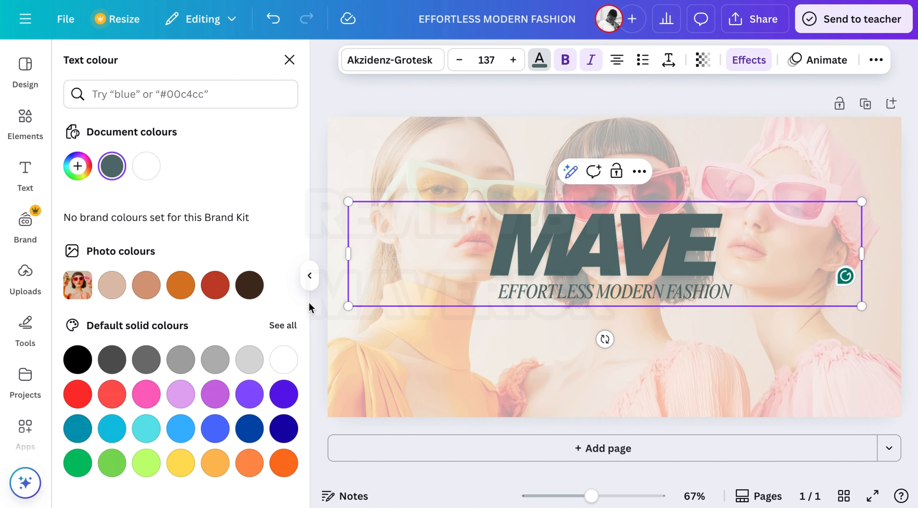
Step: Recolour both text lines green, and replace that green with orange throughout the design
left_click(111, 462)
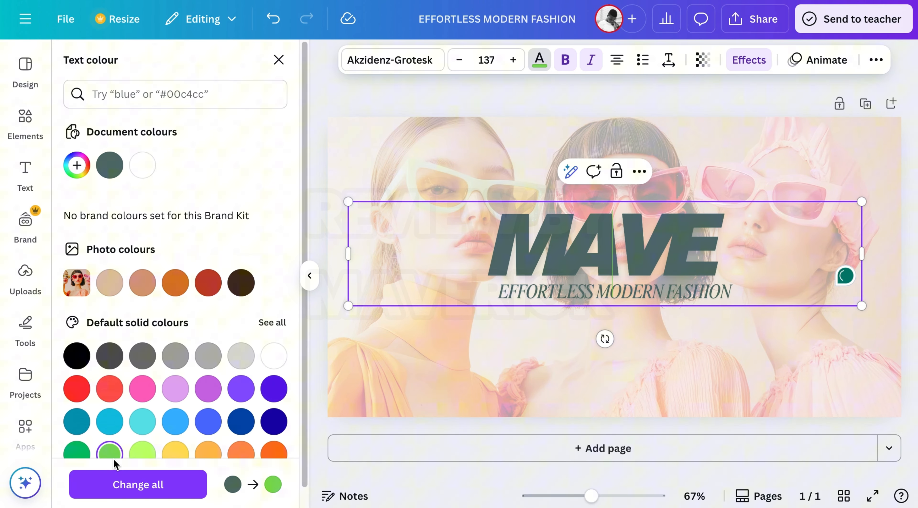
left_click(145, 486)
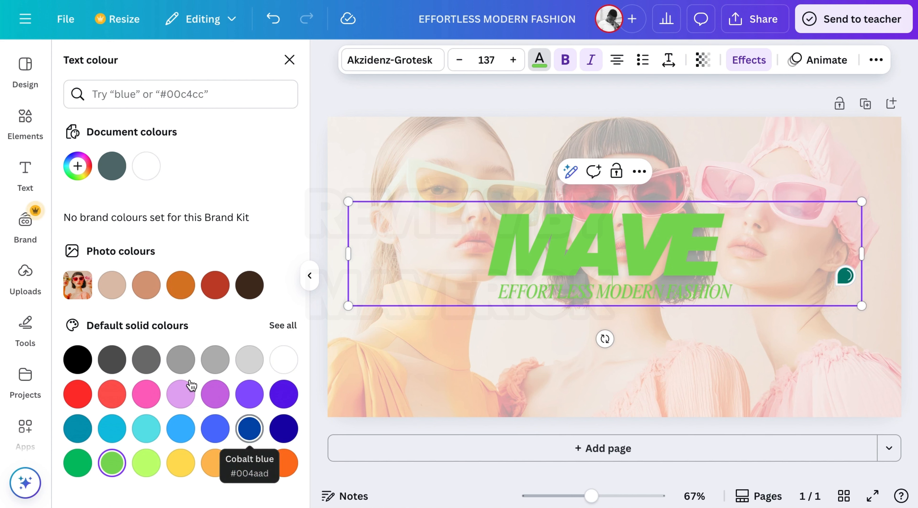
left_click(283, 463)
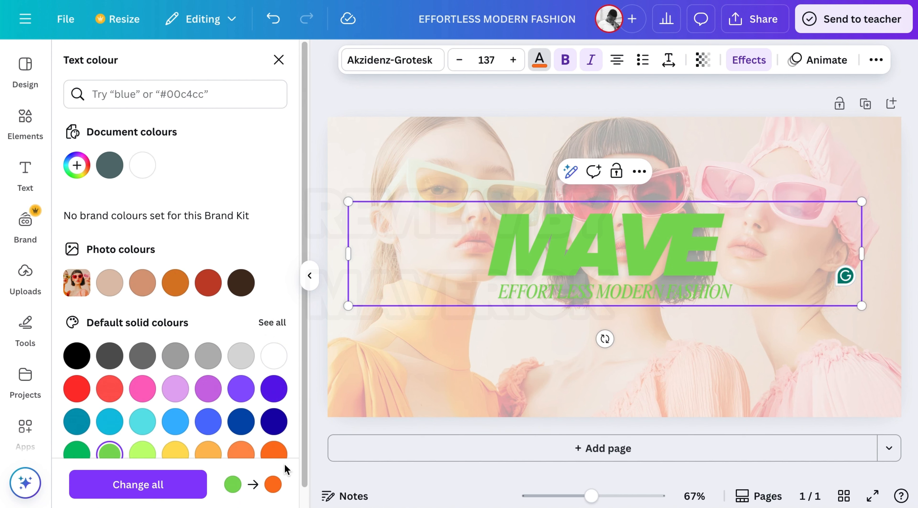
left_click(207, 485)
left_click(534, 358)
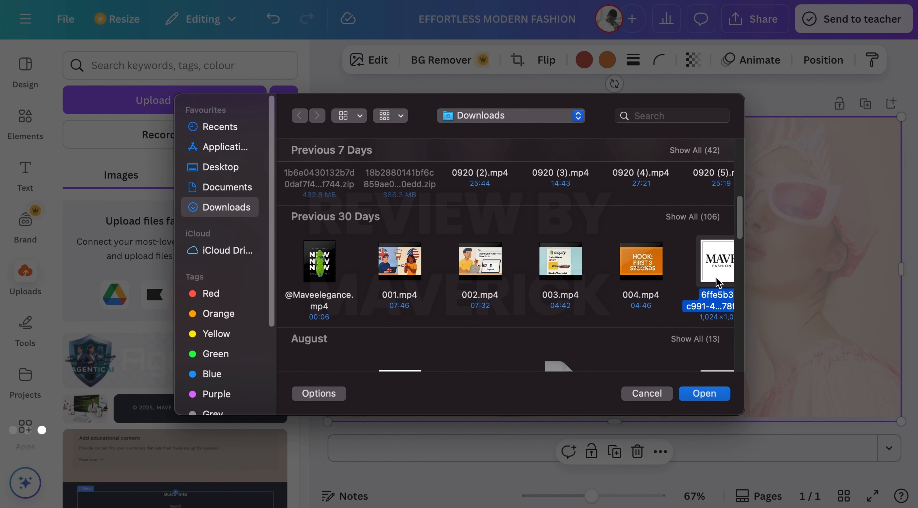
Step: Upload the MAVE Fashion logo image from the Downloads folder and place it on the page
left_click(704, 393)
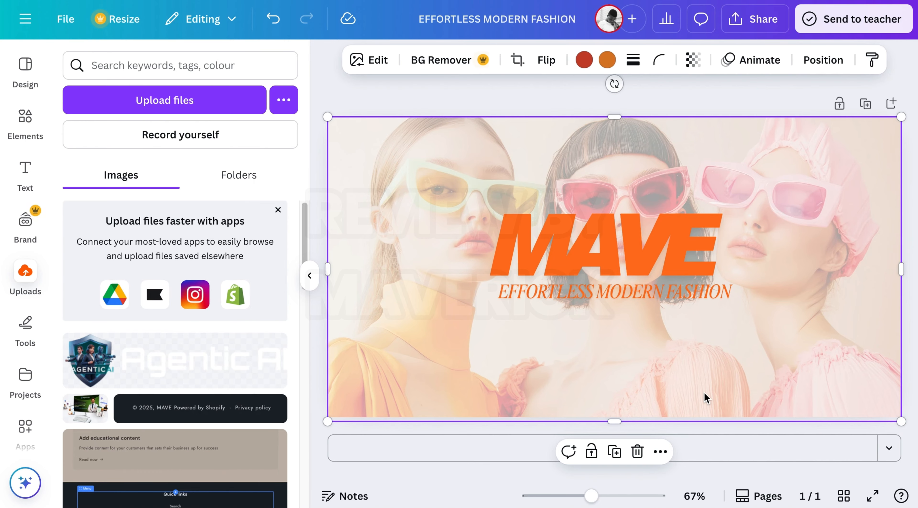
left_click(314, 280)
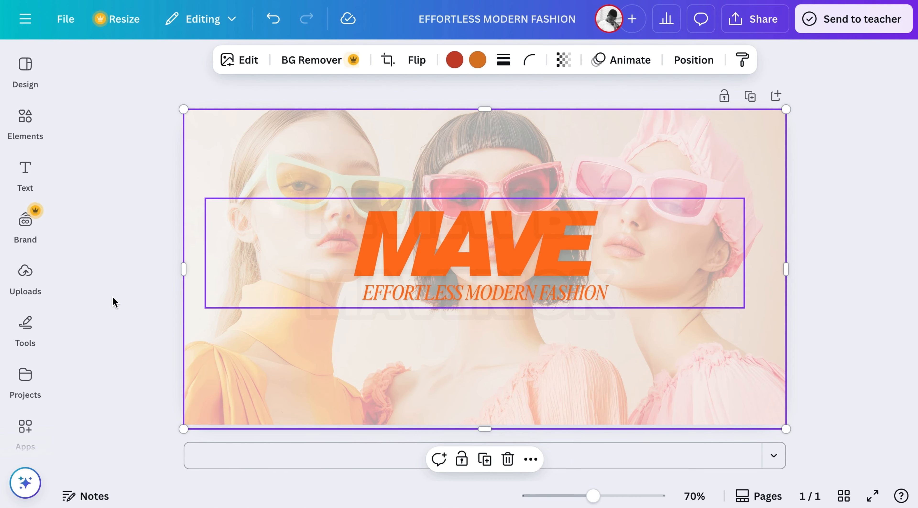
left_click(31, 323)
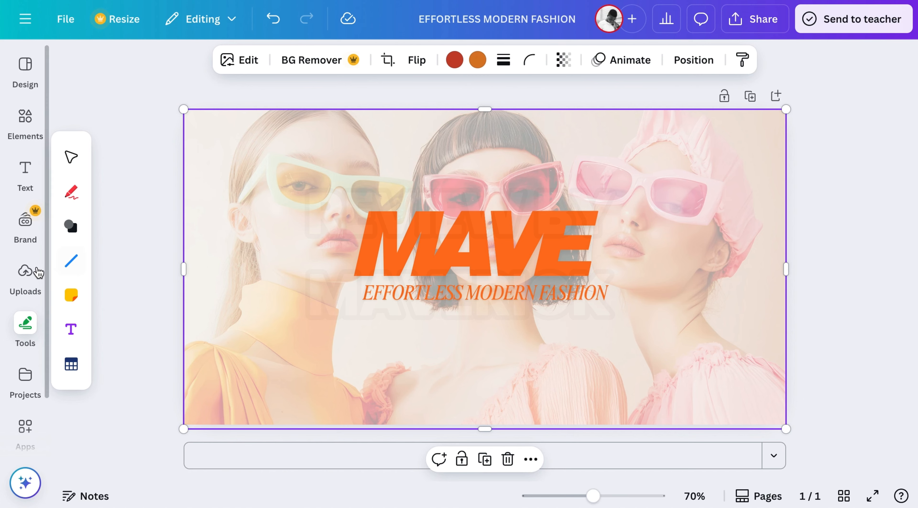
left_click(38, 272)
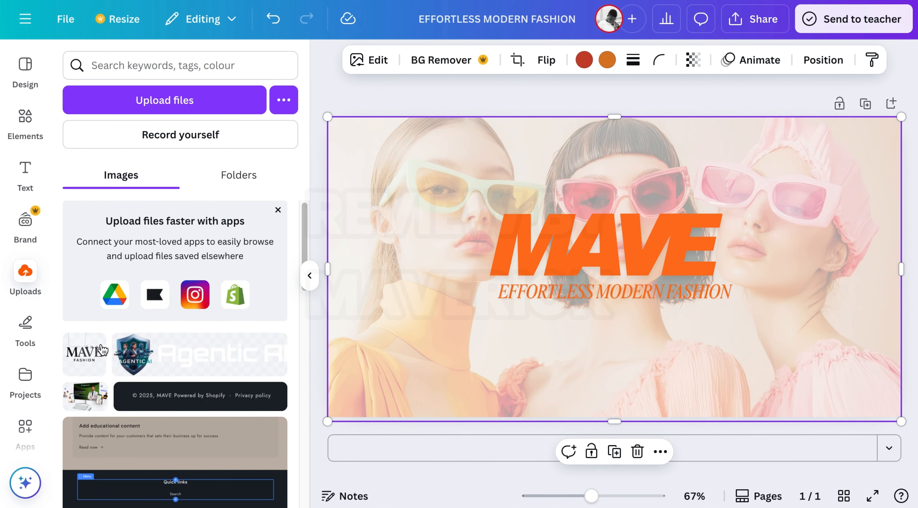
left_click_drag(102, 349, 462, 258)
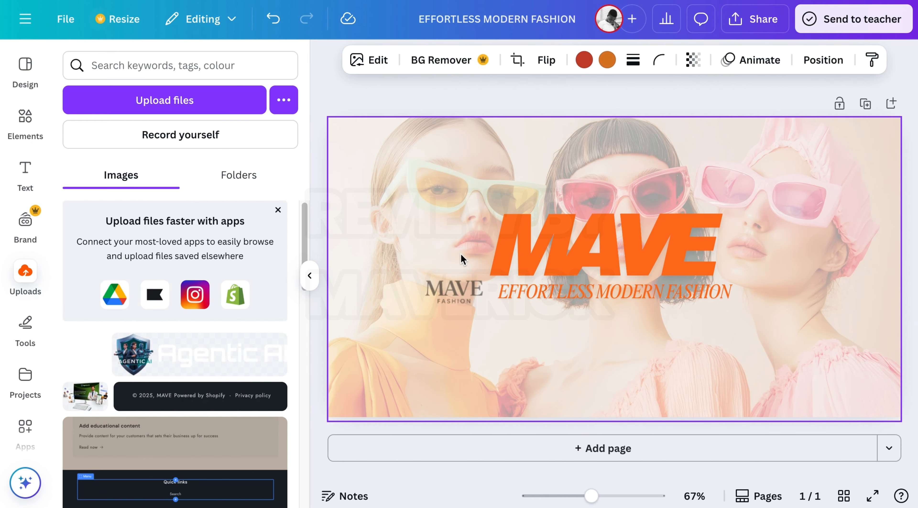
left_click(573, 202)
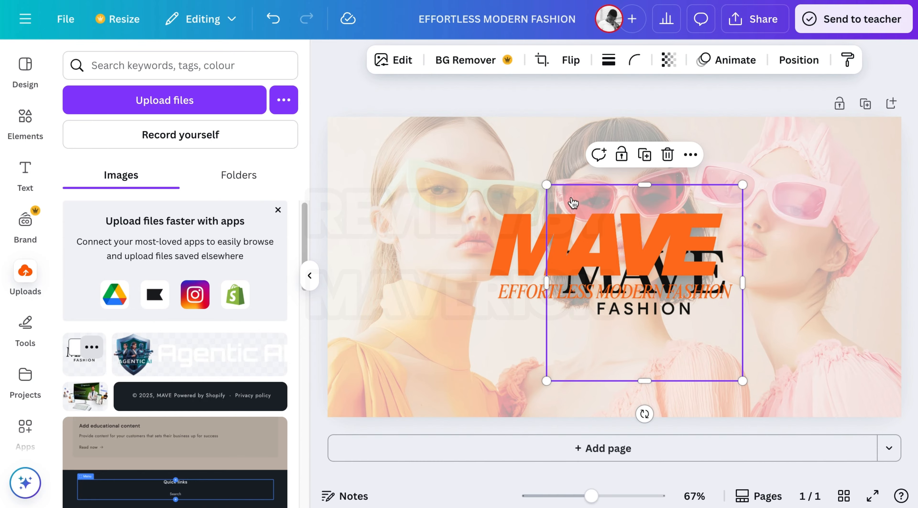
Step: Delete the orange "MAVE" text and move the logo into its place above the tagline
left_click(308, 278)
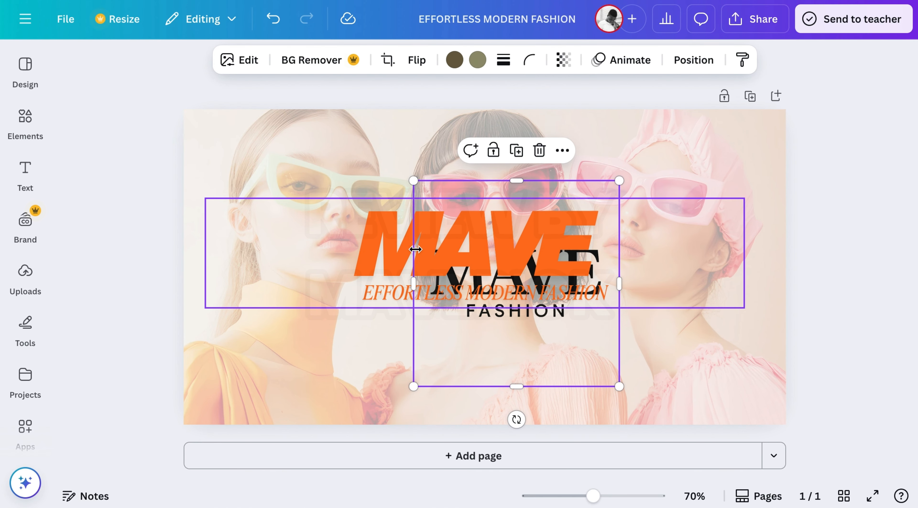
left_click(410, 233)
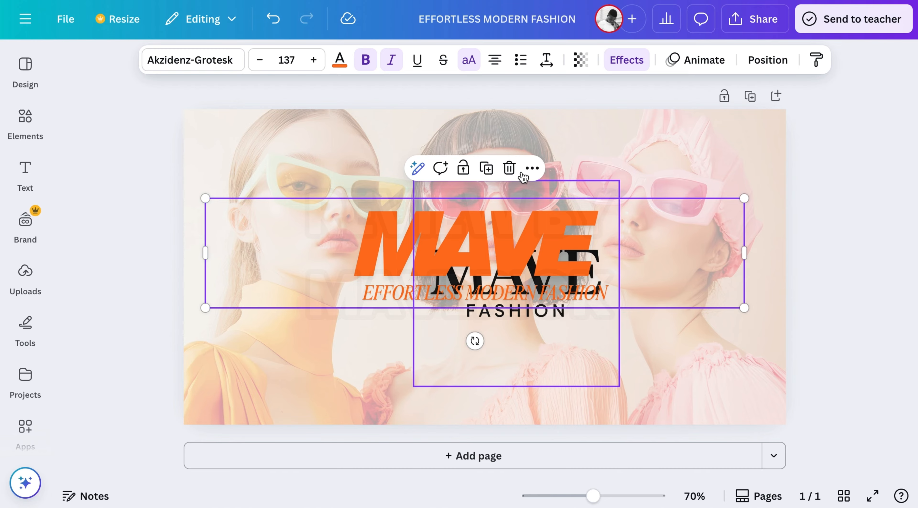
left_click(508, 166)
left_click_drag(505, 276, 489, 235)
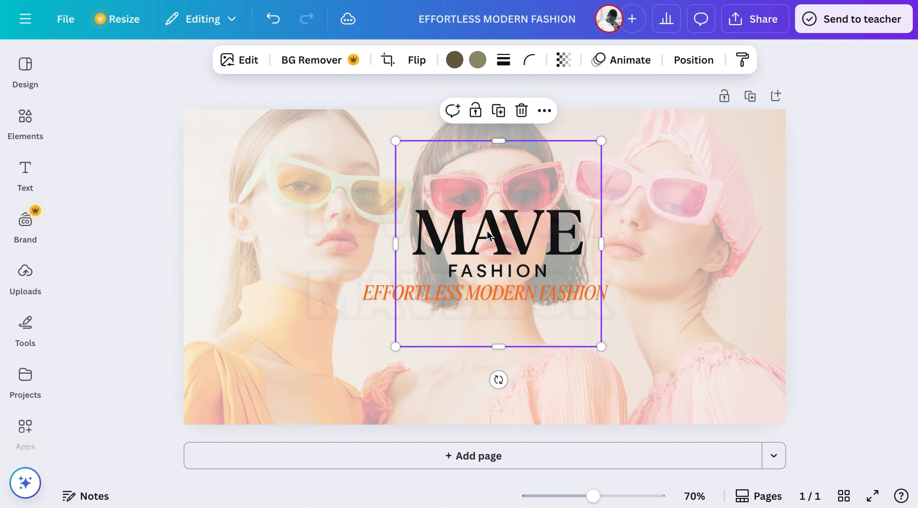
left_click(824, 249)
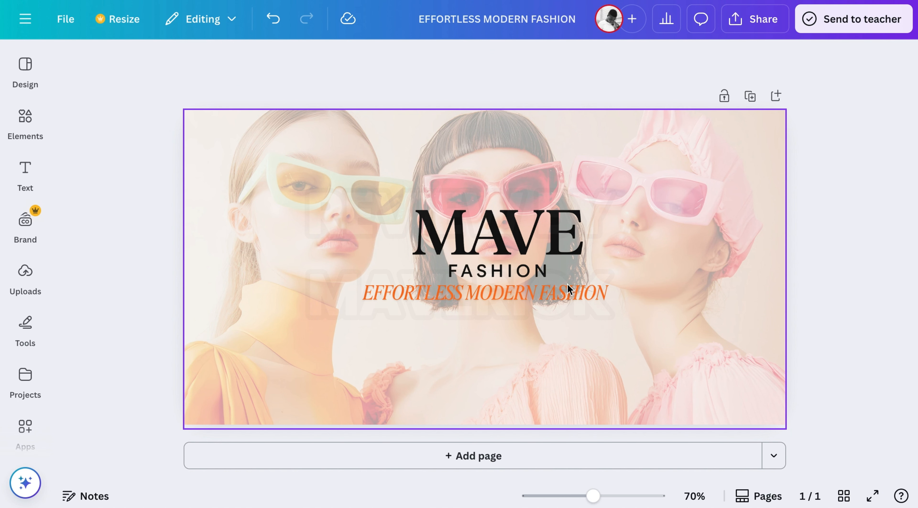
Step: Reduce the font size of the "EFFORTLESS MODERN FASHION" tagline by 6 points
left_click(568, 293)
left_click(568, 293)
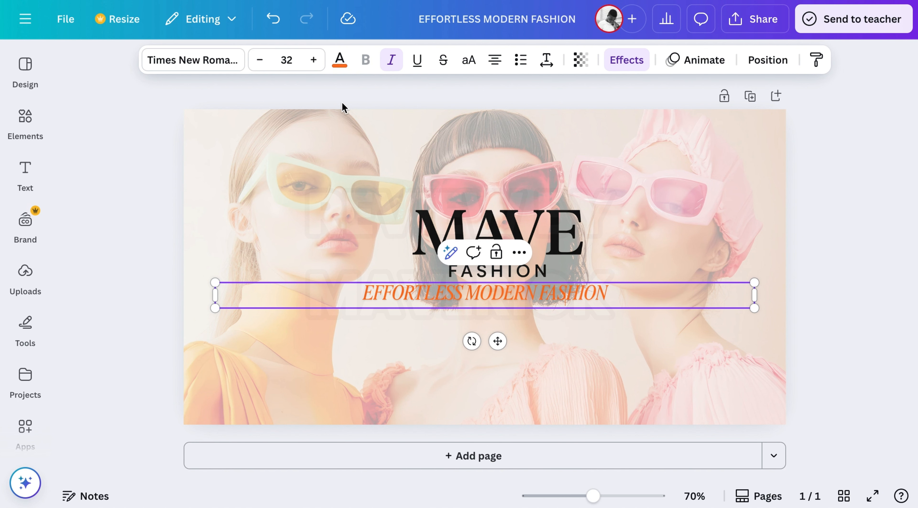
left_click(263, 61)
left_click(263, 61)
left_click(262, 61)
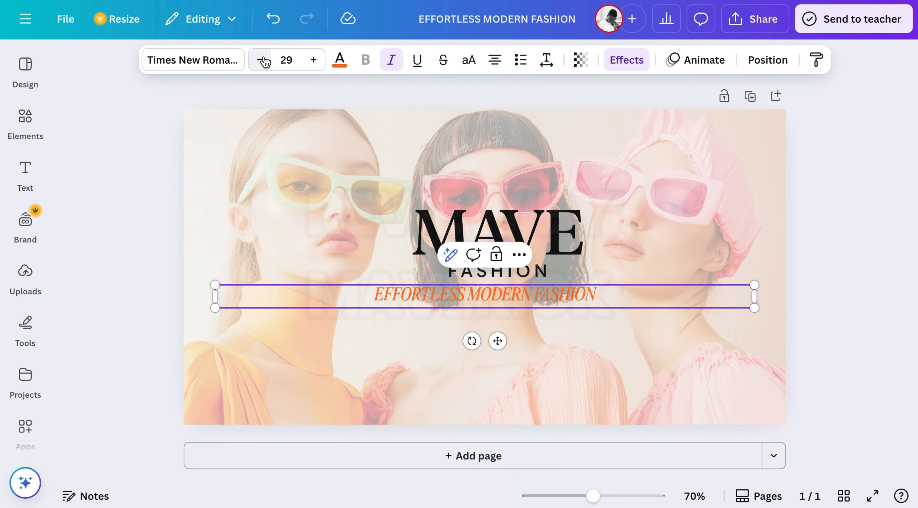
left_click(262, 61)
left_click(263, 61)
left_click(263, 61)
Step: Enlarge the MAVE Fashion logo and move it slightly up and to the left over the middle woman
left_click(597, 328)
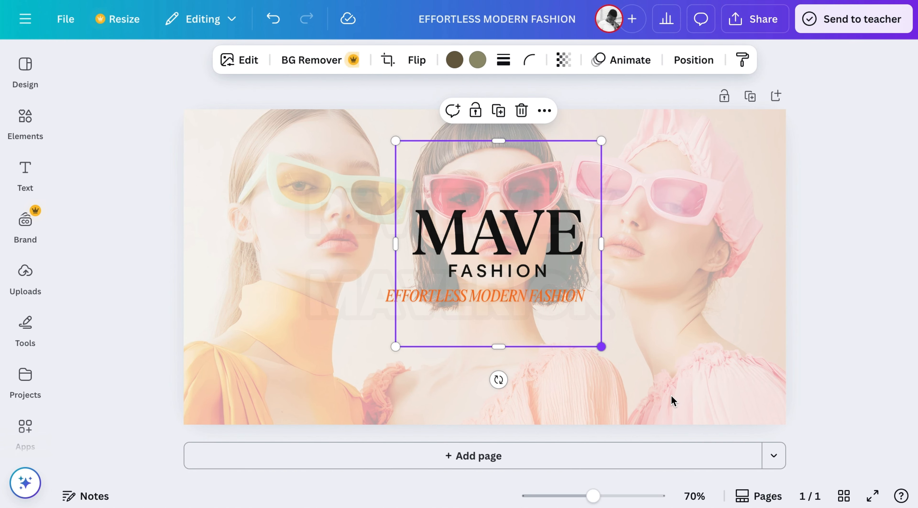
left_click_drag(670, 395, 668, 393)
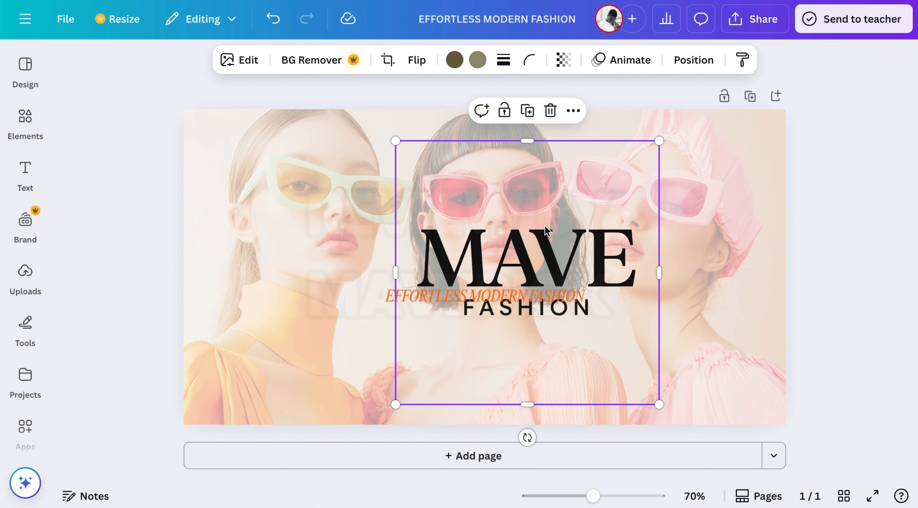
left_click_drag(541, 223, 540, 231)
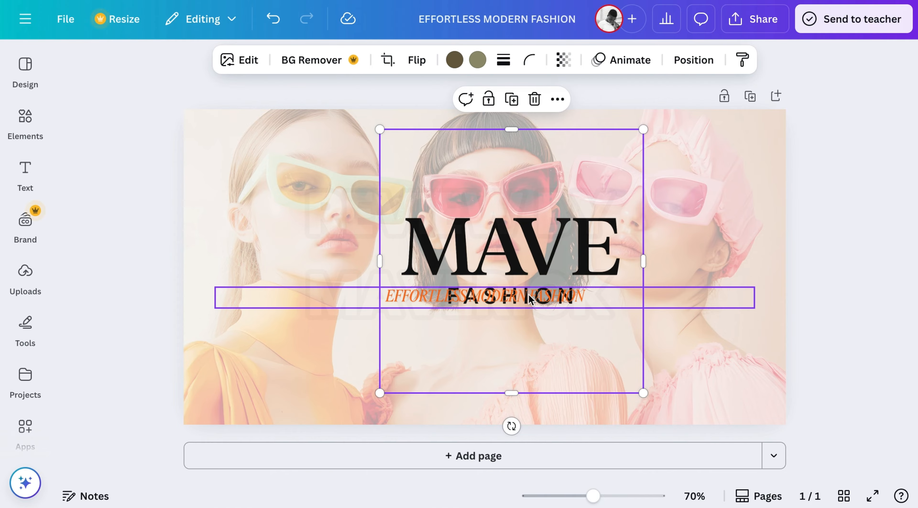
Step: Move the "EFFORTLESS MODERN FASHION" tagline just below the logo and recolour it with the dark brown from the photo colours
left_click_drag(529, 299, 537, 326)
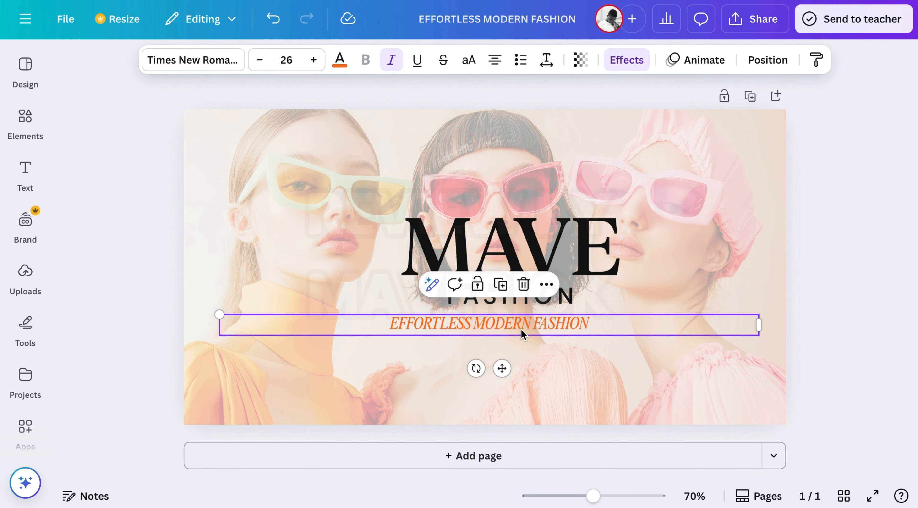
left_click(342, 66)
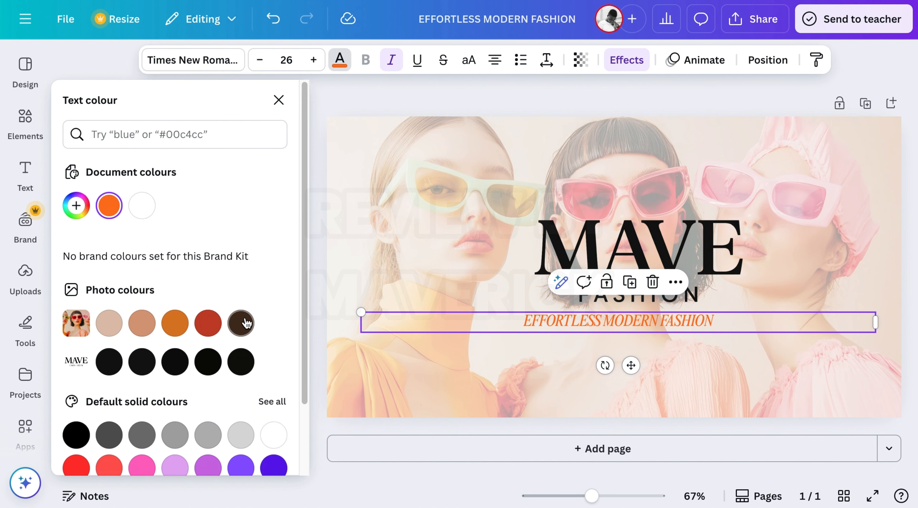
left_click(241, 323)
left_click(422, 193)
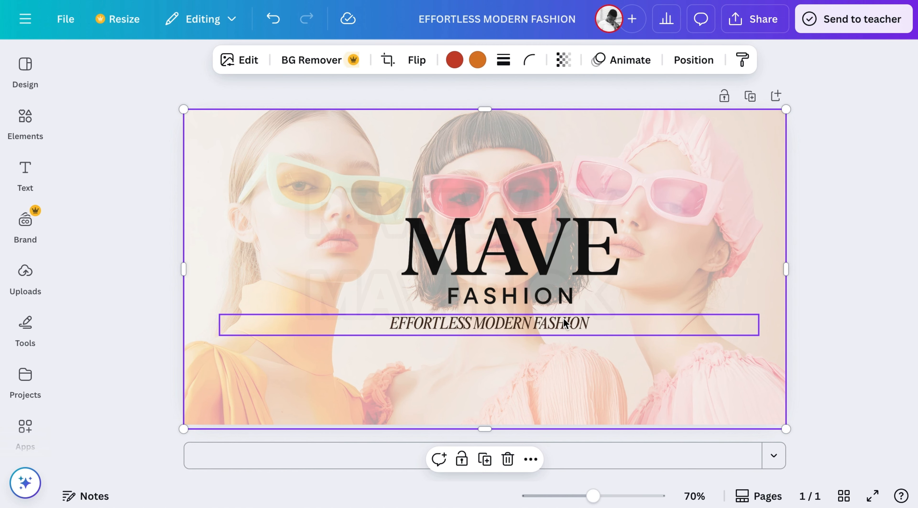
Step: Centre both the MAVE Fashion logo and the "EFFORTLESS MODERN FASHION" tagline horizontally on the page
left_click(566, 322)
left_click(579, 161)
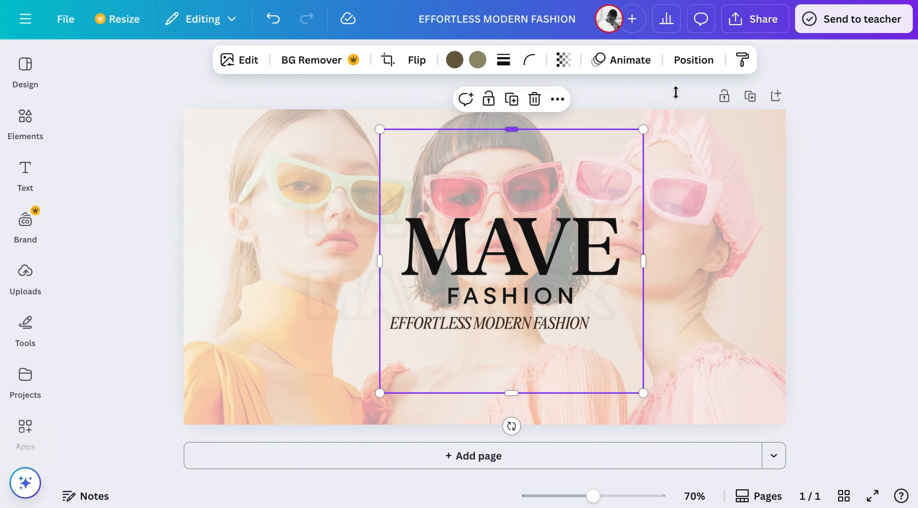
left_click(688, 62)
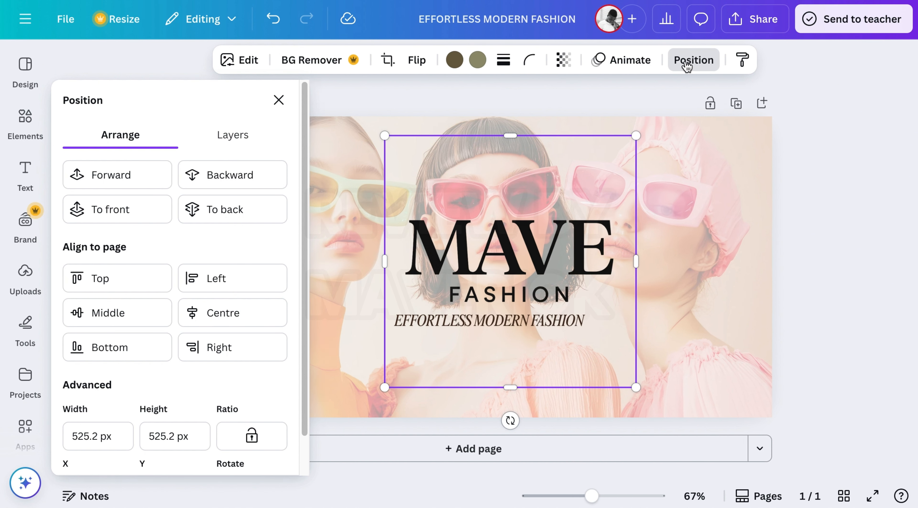
left_click(200, 310)
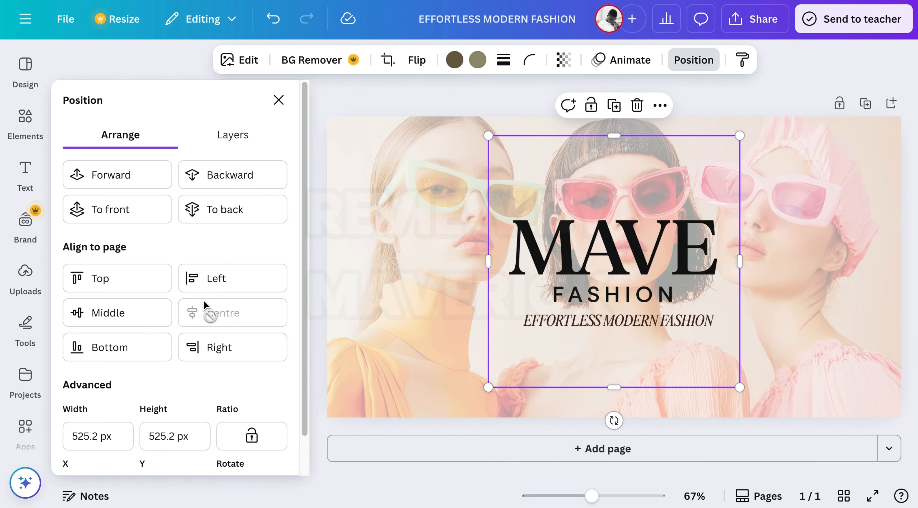
left_click(244, 318)
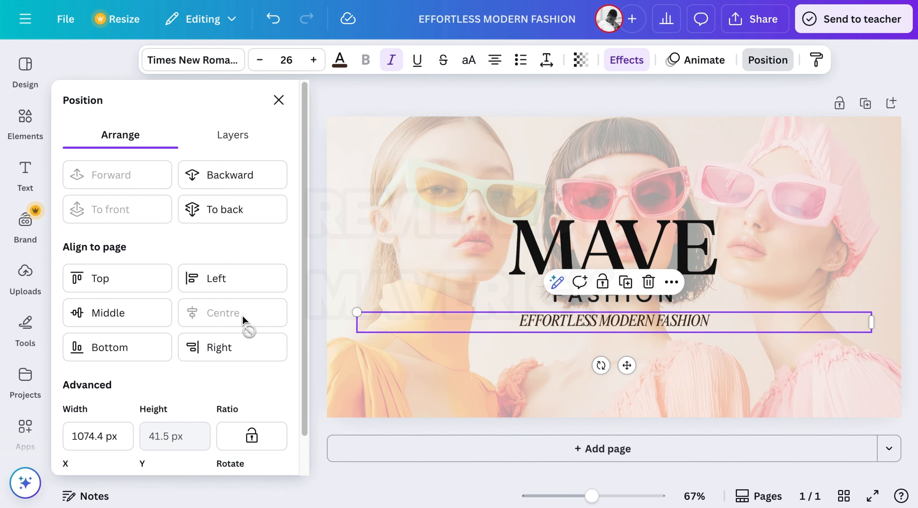
left_click(414, 164)
left_click(626, 90)
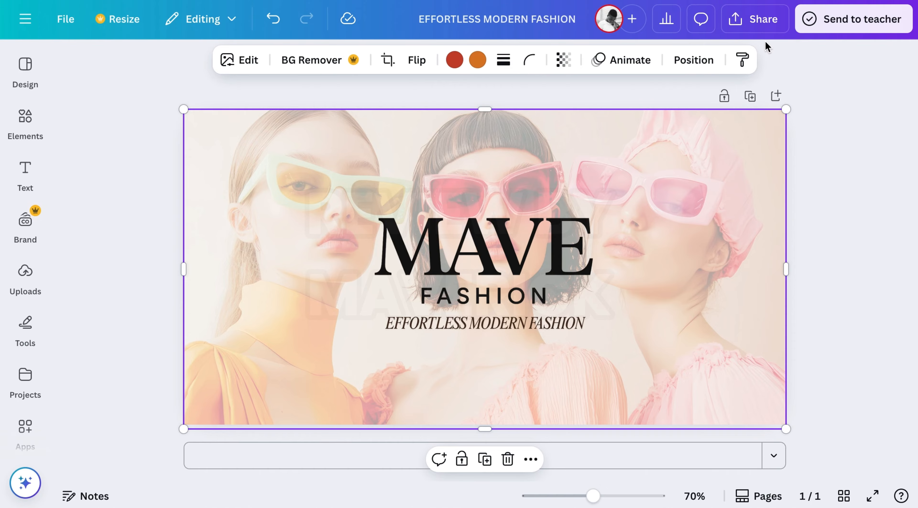
Step: Download the finished design as a PNG file
left_click(754, 30)
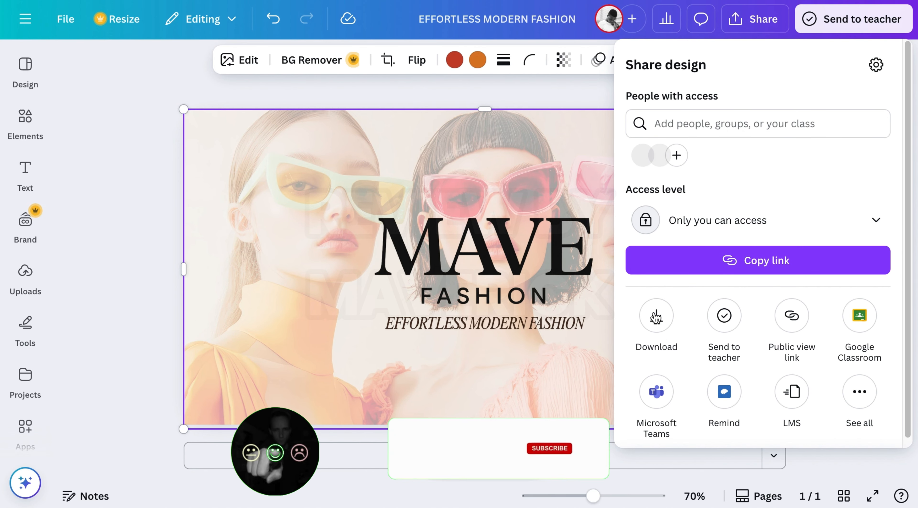
left_click(656, 316)
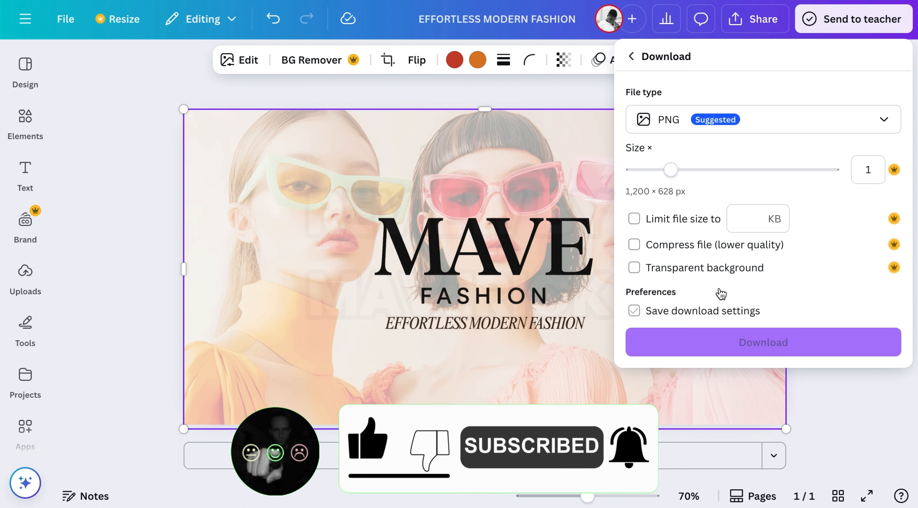
left_click(733, 115)
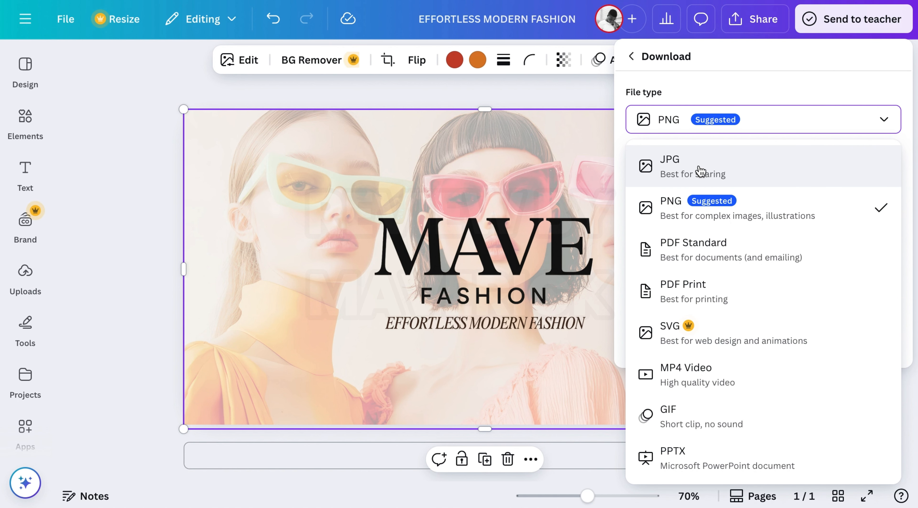
left_click(739, 201)
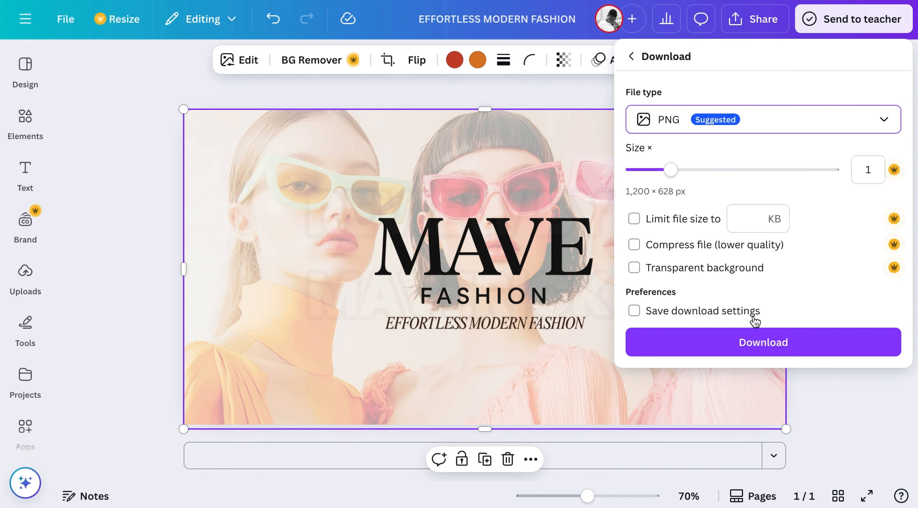
left_click(754, 340)
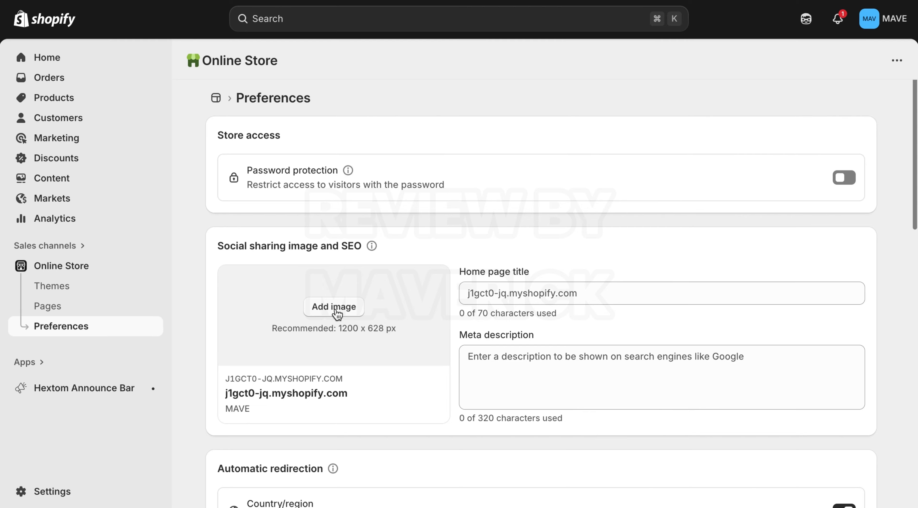
Step: In Shopify's online store preferences, add the 1,200 × 628 EFFORTLESS MODERN FASHION PNG from the Downloads folder as the social sharing image
left_click(333, 308)
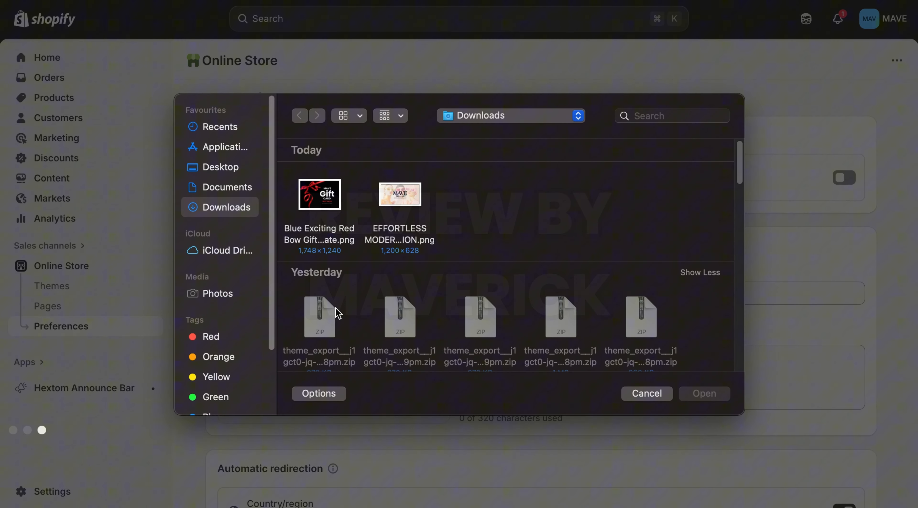
left_click(411, 200)
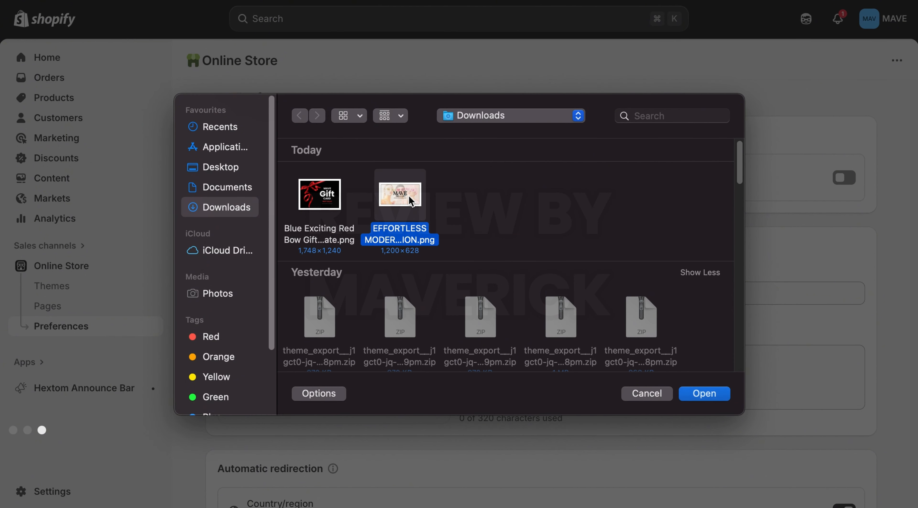
left_click(706, 397)
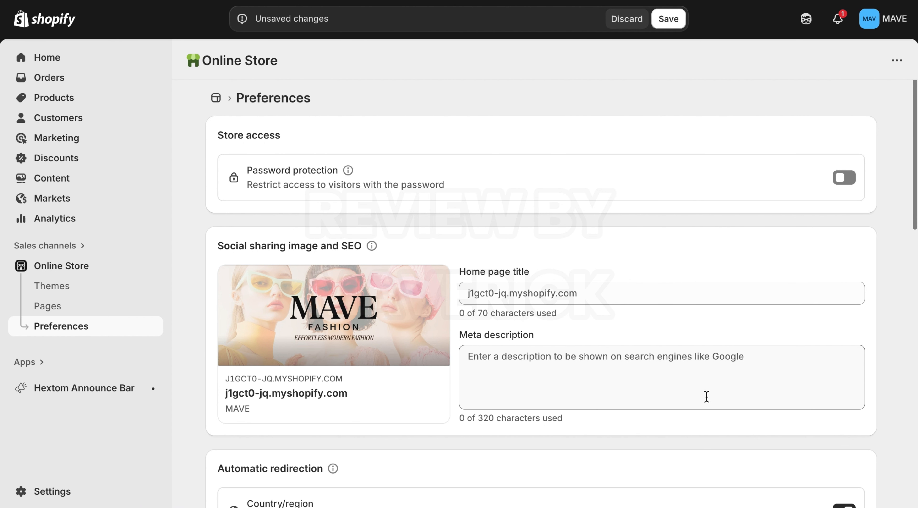
mouse_move(365, 333)
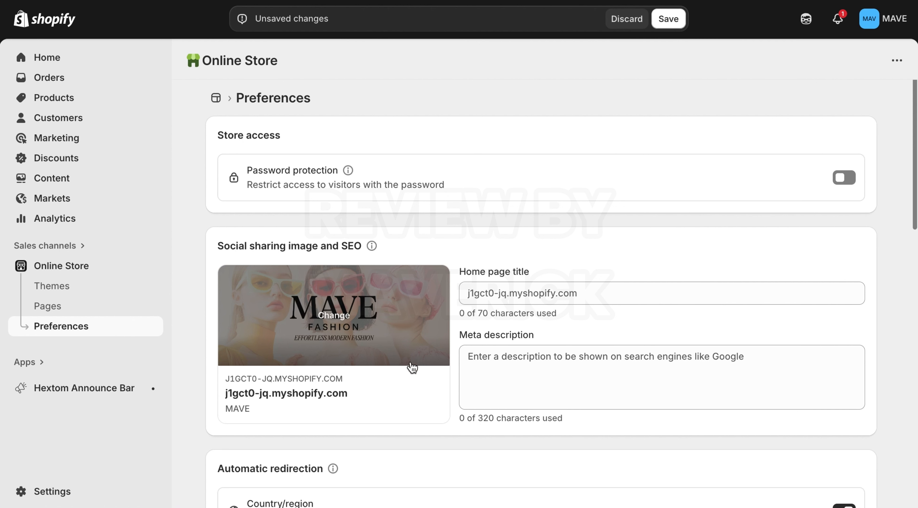
Step: Enter "mave" as the home page title
left_click(584, 297)
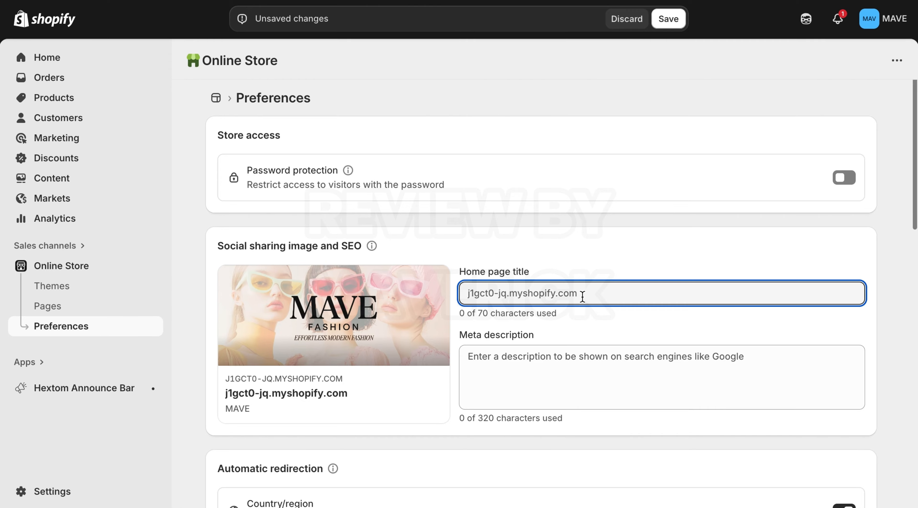
type("mave")
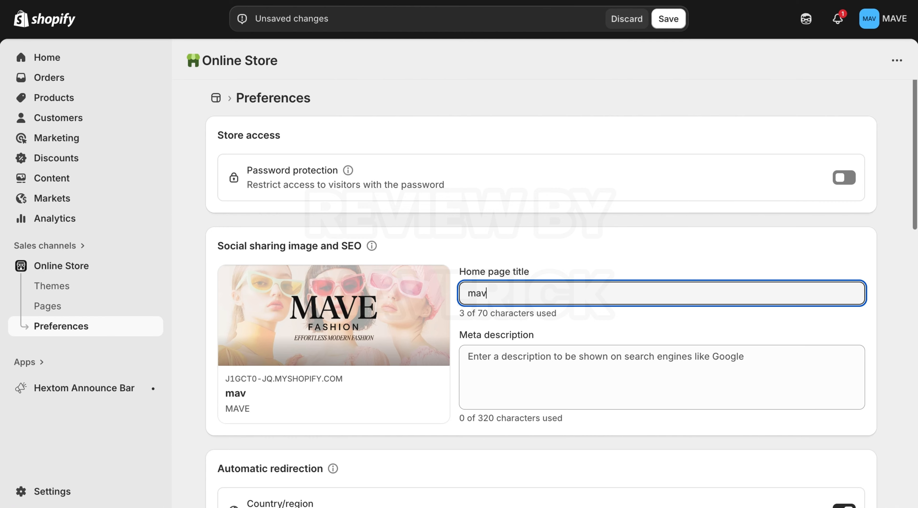
left_click(653, 232)
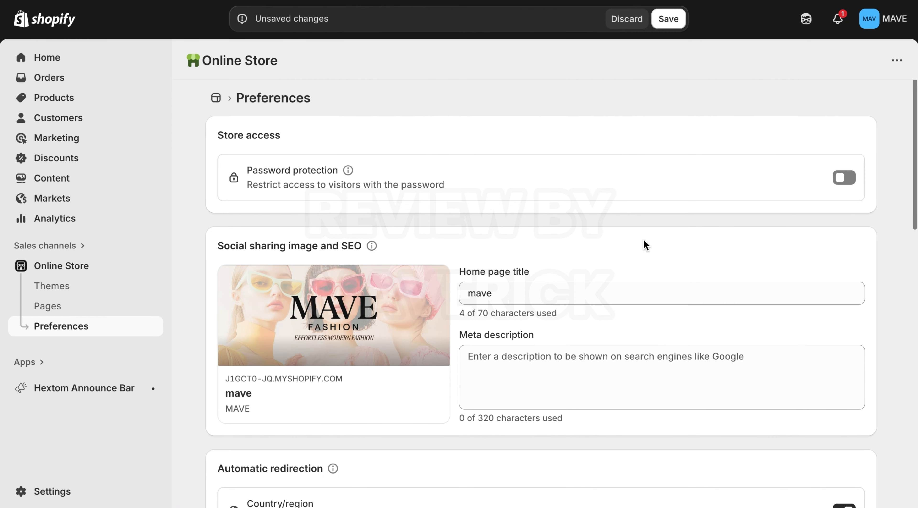
Step: Replace the home page title with "Mave - Modern Luxury & Fashion Store"
left_click(581, 294)
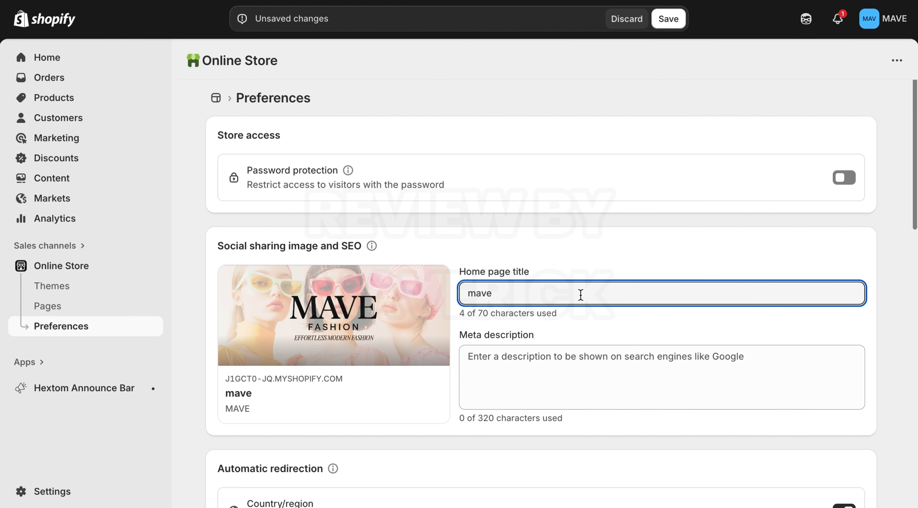
key("BackSpace")
key("BackSpace")
key("BackSpace")
key("BackSpace")
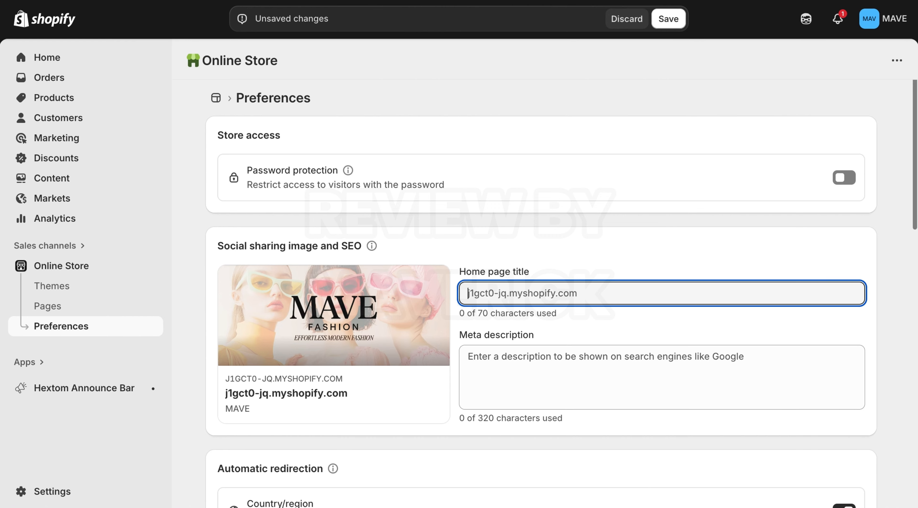
type("Mave - ")
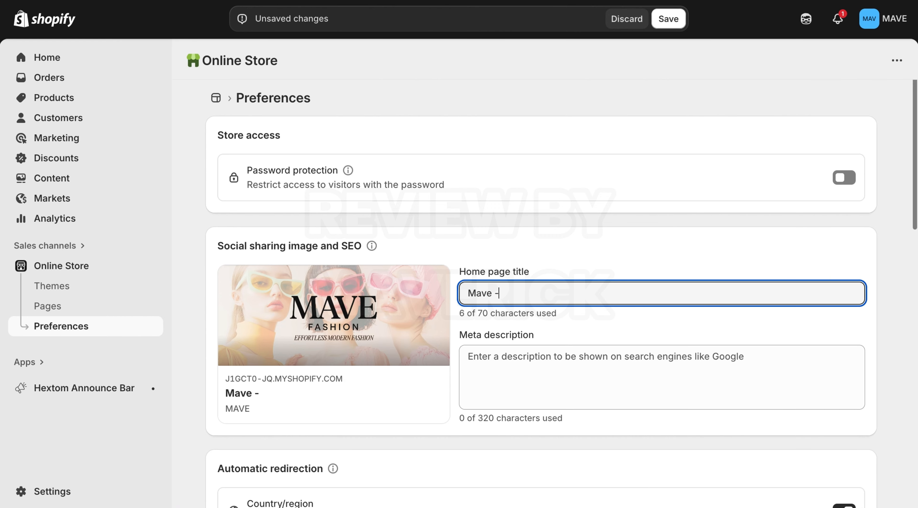
type("Moden")
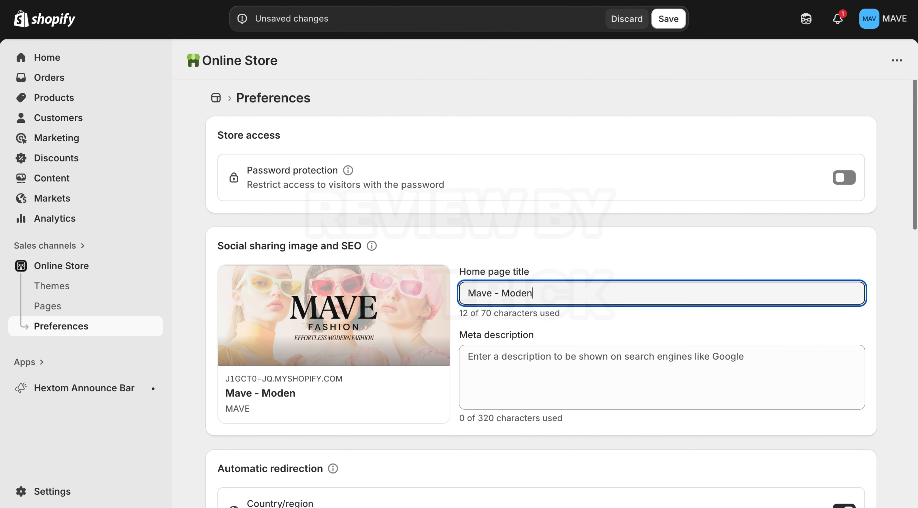
key("BackSpace")
type("rn ")
type("Luxury ")
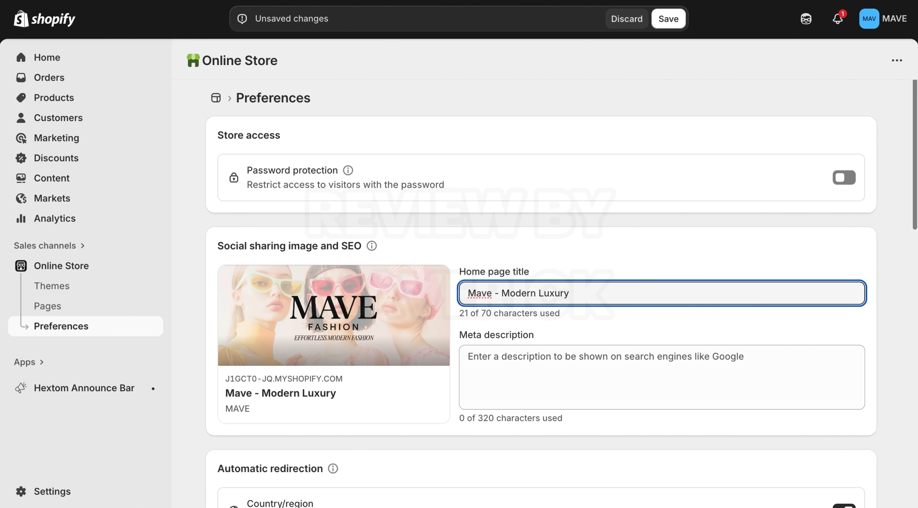
type("&")
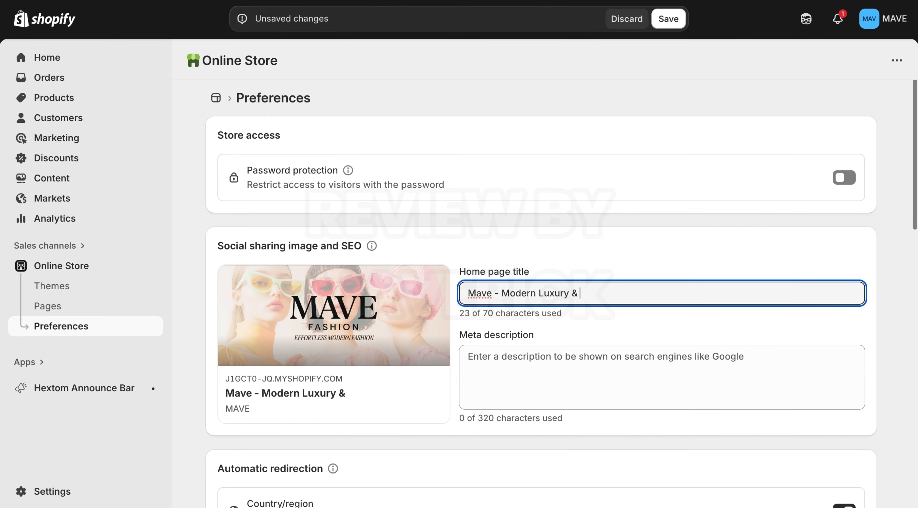
type(" Life")
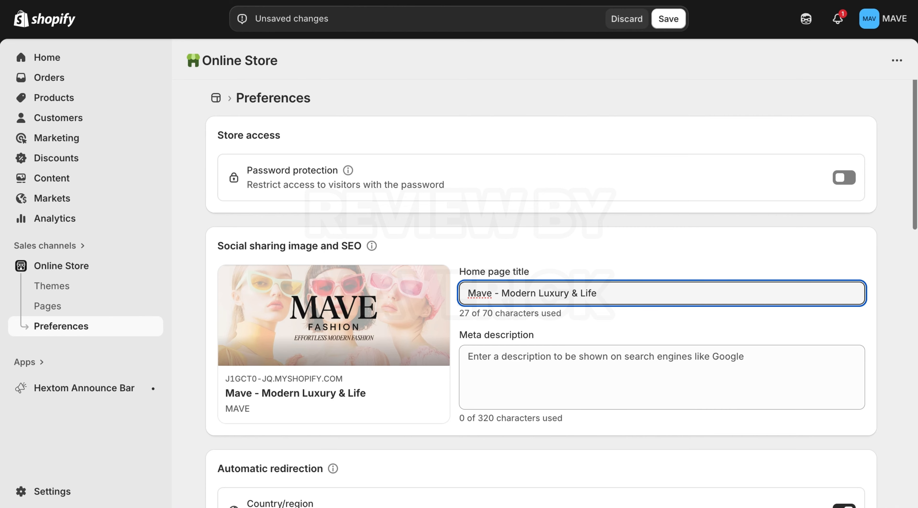
key("BackSpace")
key("BackSpace")
key("BackSpace")
key("BackSpace")
key("BackSpace")
type("Fas")
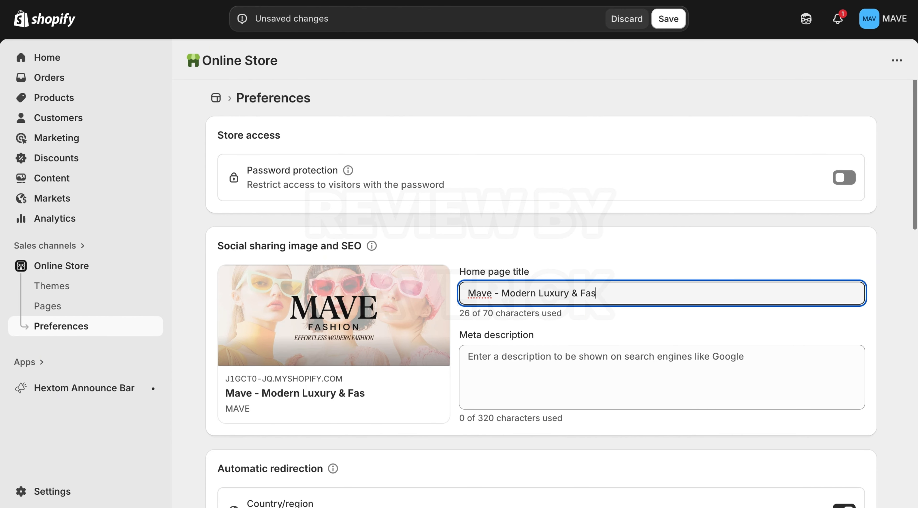
type("hion Store")
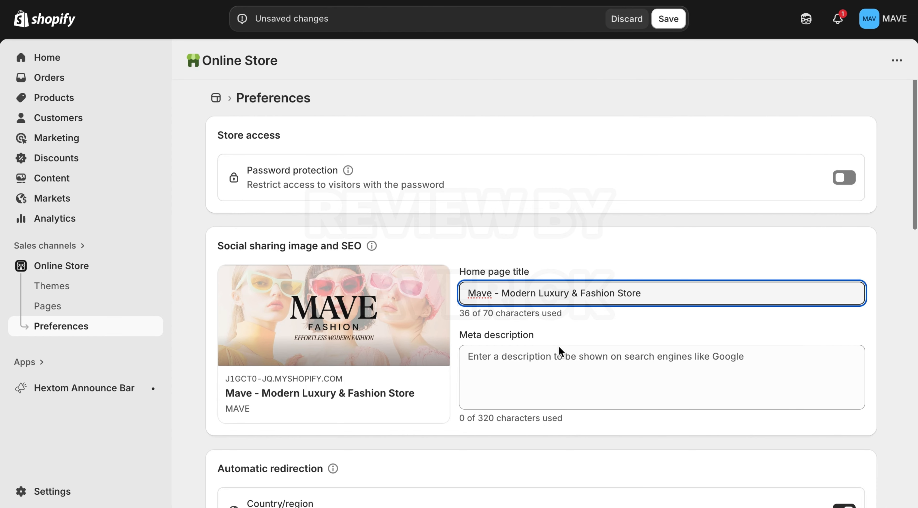
Step: Begin the store's meta description with the word "Discover"
left_click(549, 368)
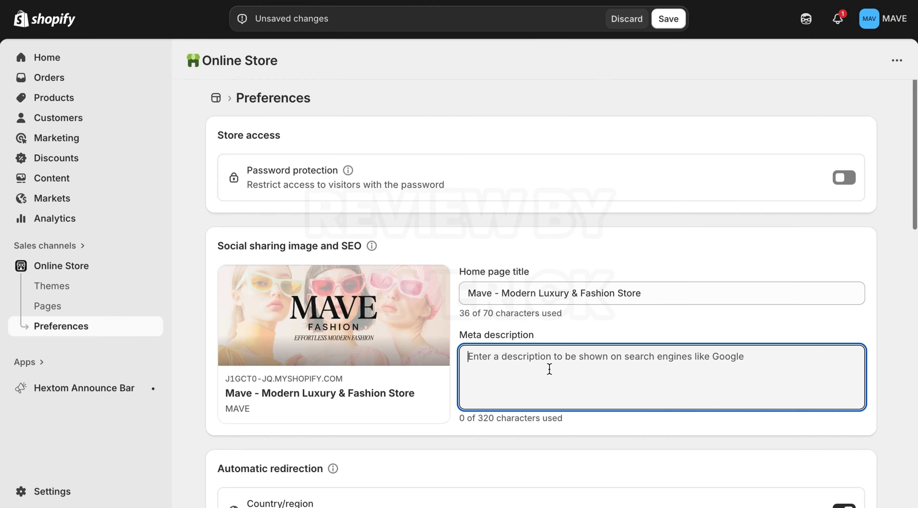
type("Discoe")
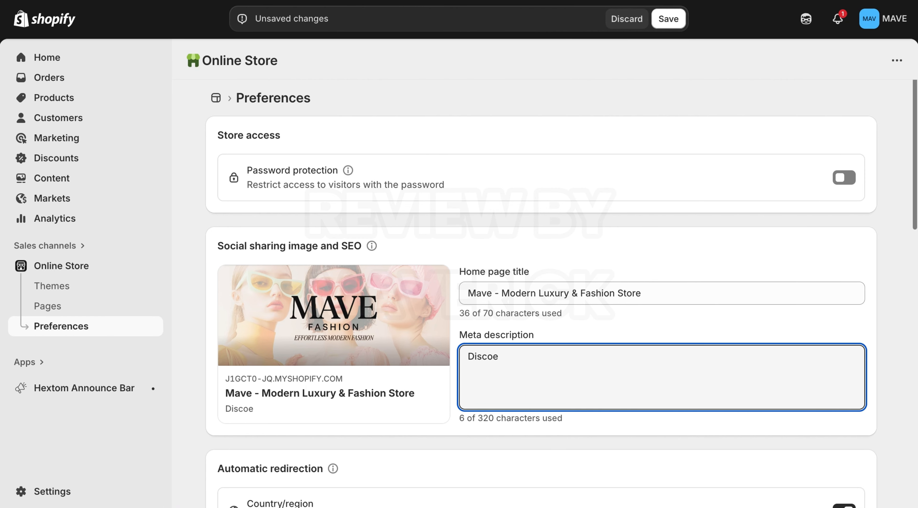
key("BackSpace")
type("ver")
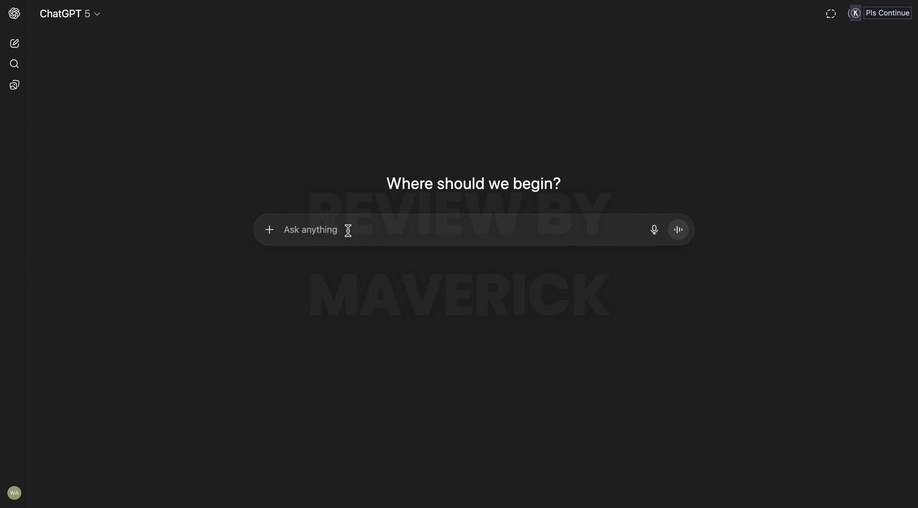
Step: Ask ChatGPT: "Hey, help me generate meta description for my fashion shopify store called MAVE."
type("Hey")
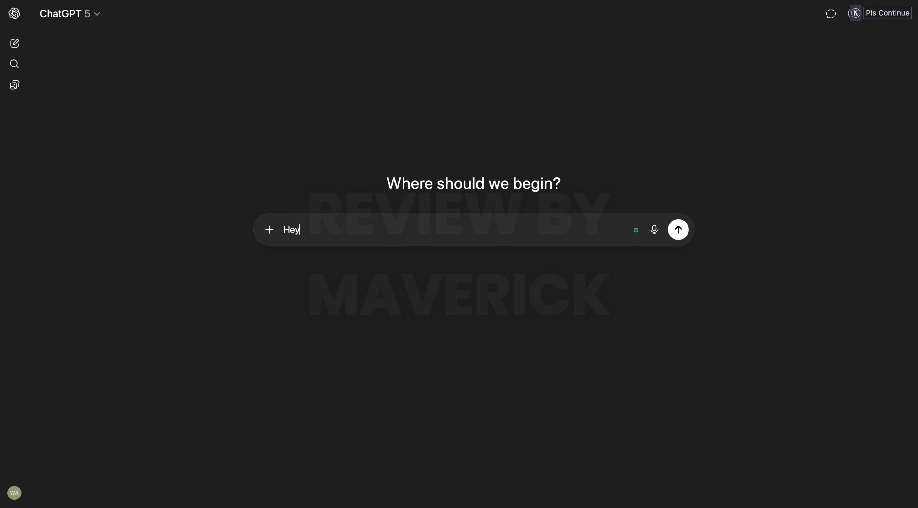
type(", help d")
key("BackSpace")
type("me generate ")
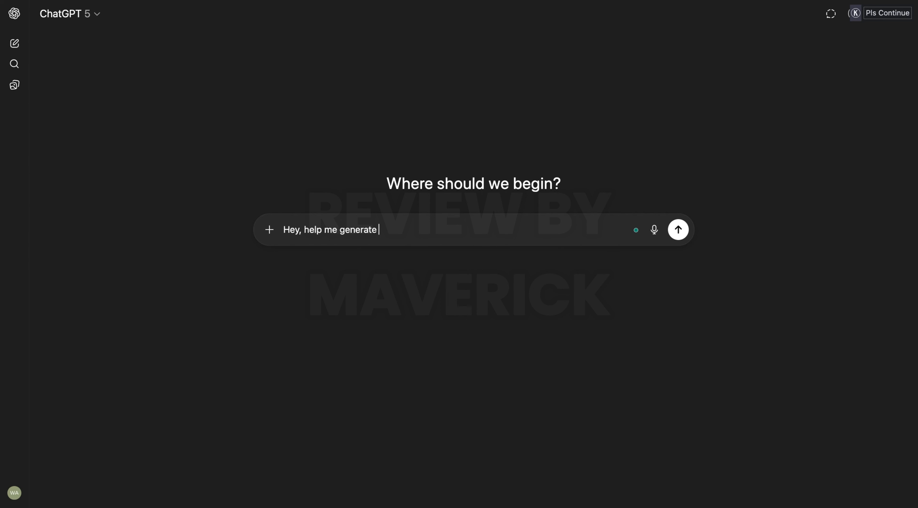
type("meta description for")
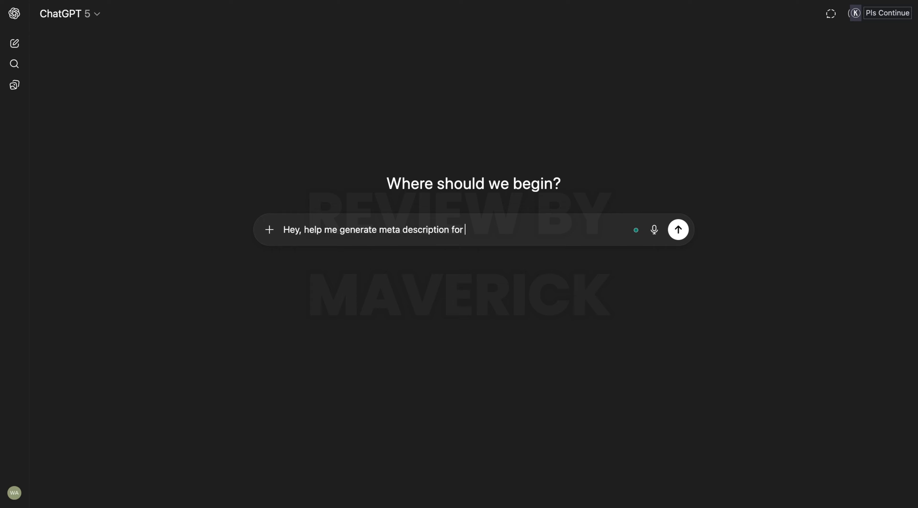
type(" my fashion shopify")
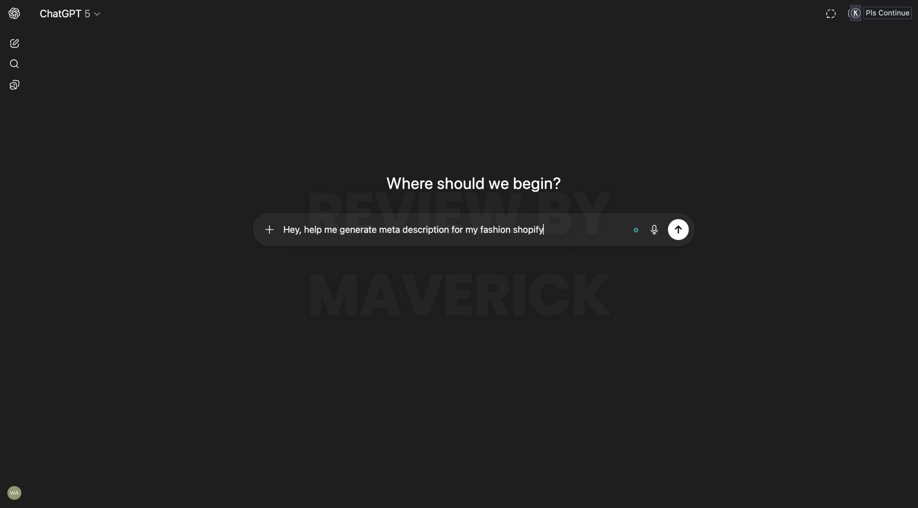
type(" store called MAVE")
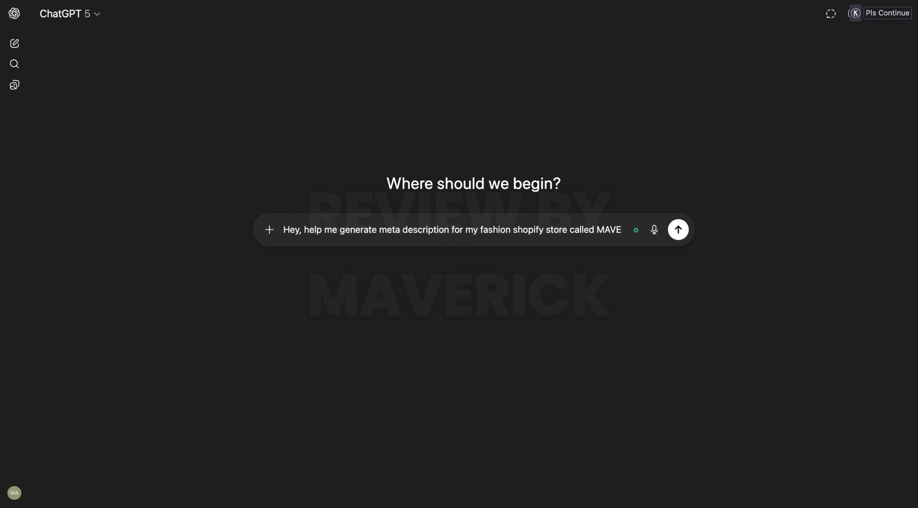
type(".")
double_click(497, 231)
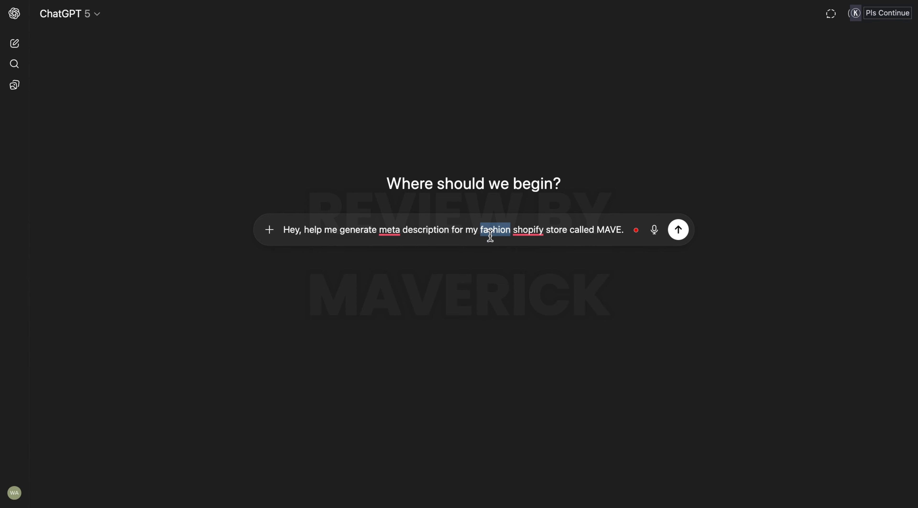
left_click(677, 230)
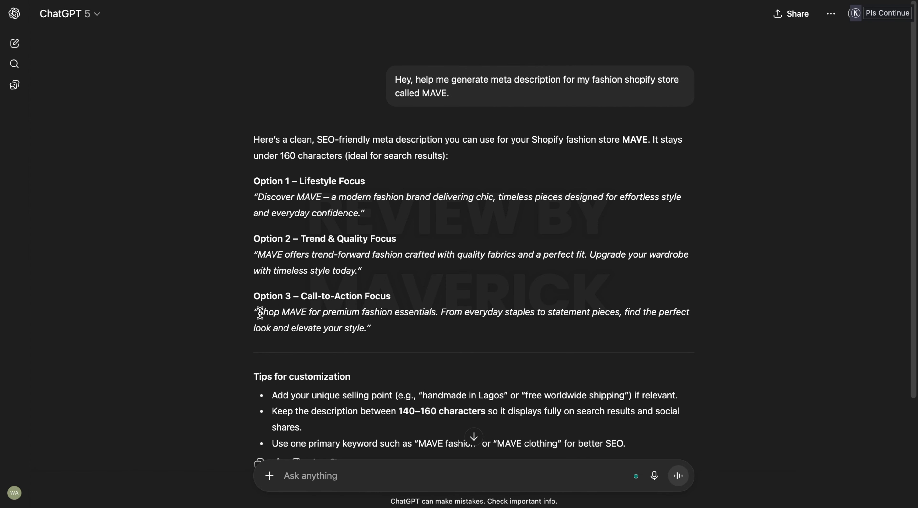
Step: Copy the Option 3 – Call-to-Action Focus description from the reply, without its quotation marks
left_click_drag(260, 312, 367, 328)
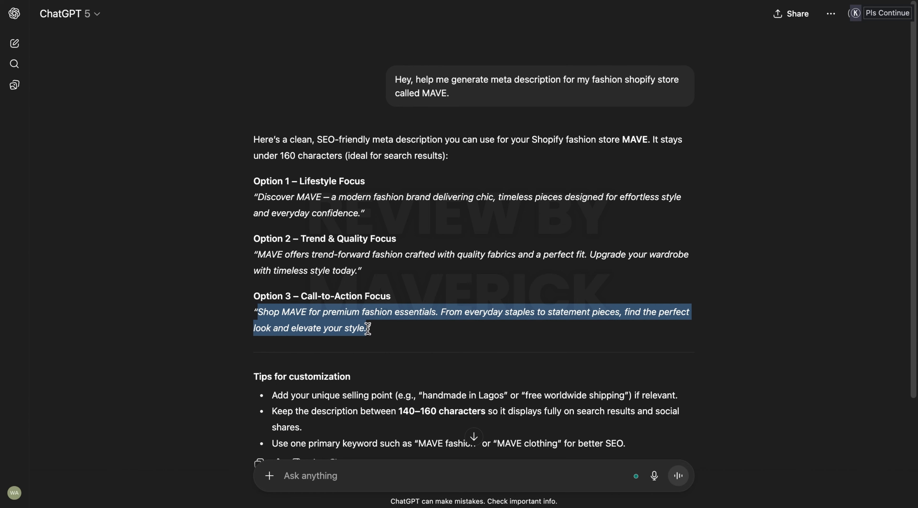
right_click(355, 330)
left_click(369, 293)
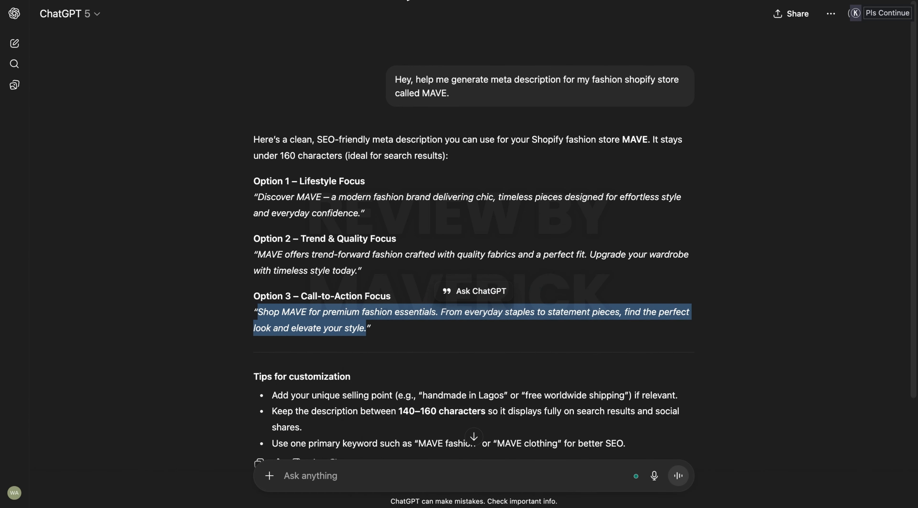
Step: Switch to Shopify, replace "Discover" in the meta description with the copied call-to-action text, and save the preferences
key("ctrl+Tab")
double_click(490, 355)
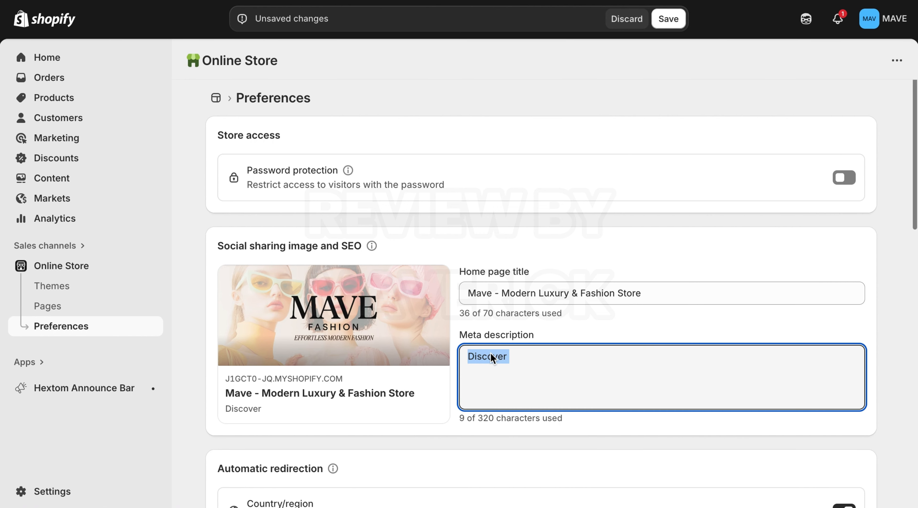
right_click(491, 357)
left_click(515, 221)
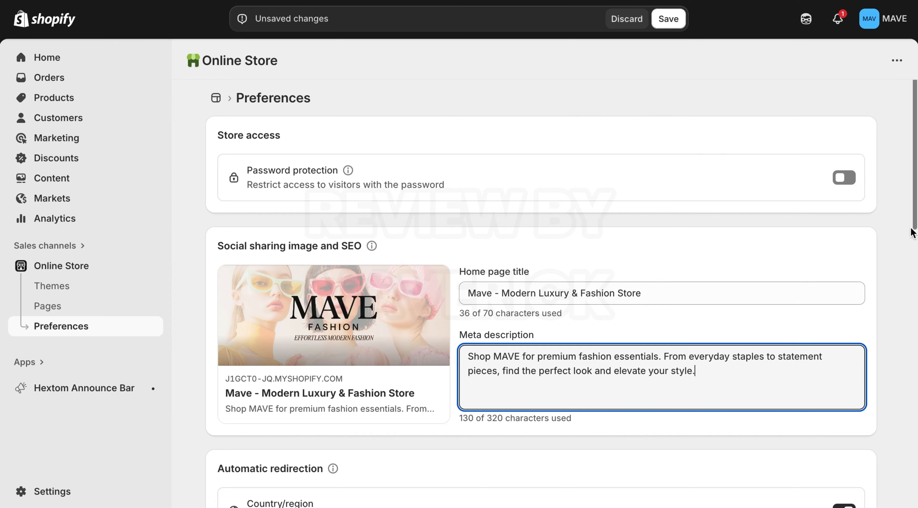
left_click_drag(914, 214, 915, 505)
left_click(855, 490)
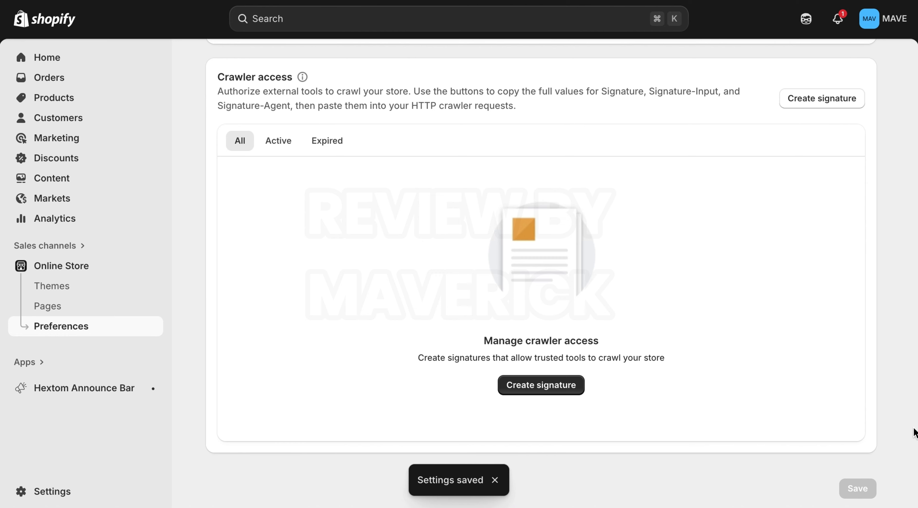
Step: Review the keyword "fashion" in the saved home page title and meta description
left_click_drag(914, 431, 898, 177)
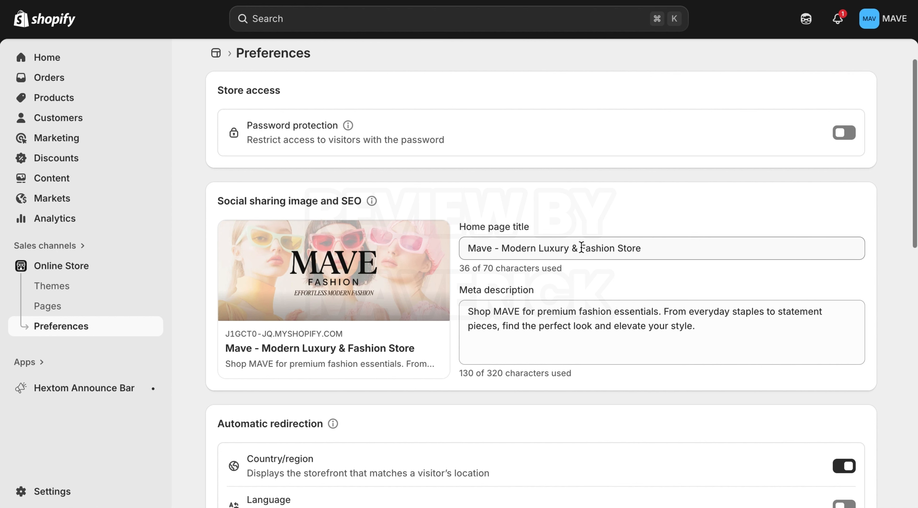
left_click_drag(581, 247, 615, 248)
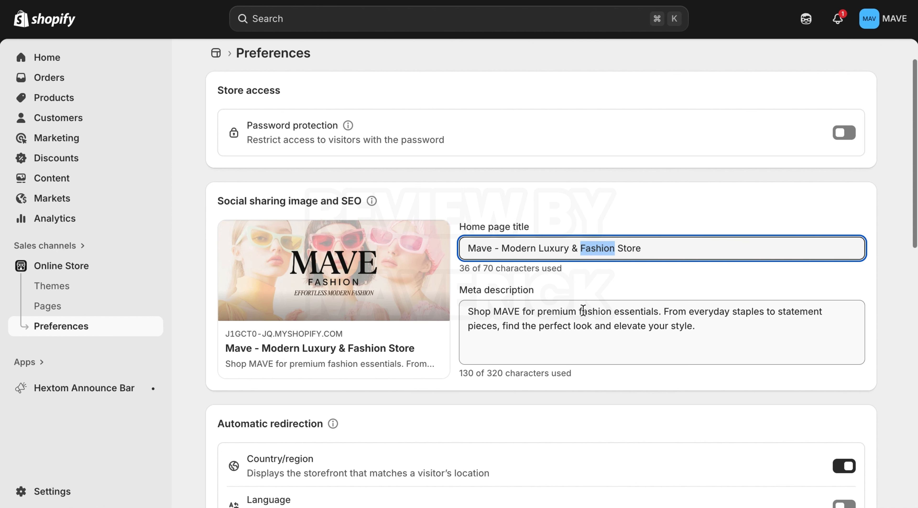
double_click(583, 311)
left_click(587, 310)
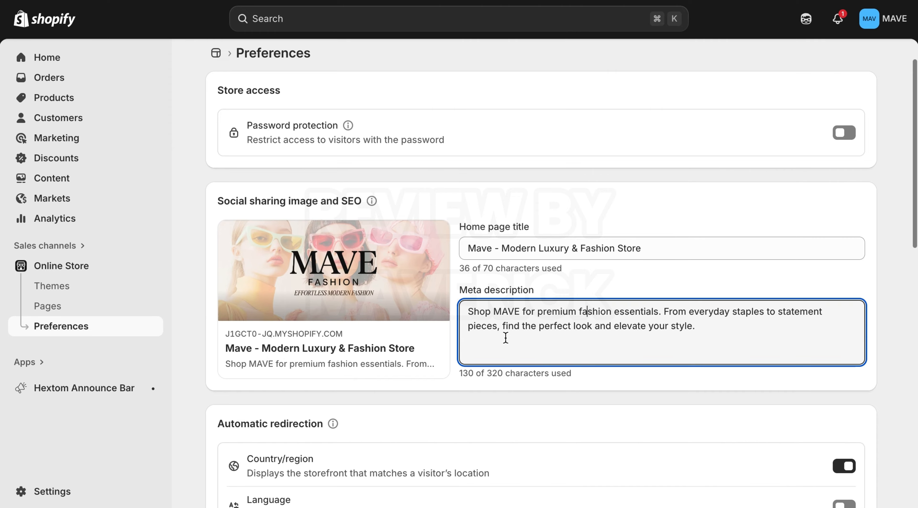